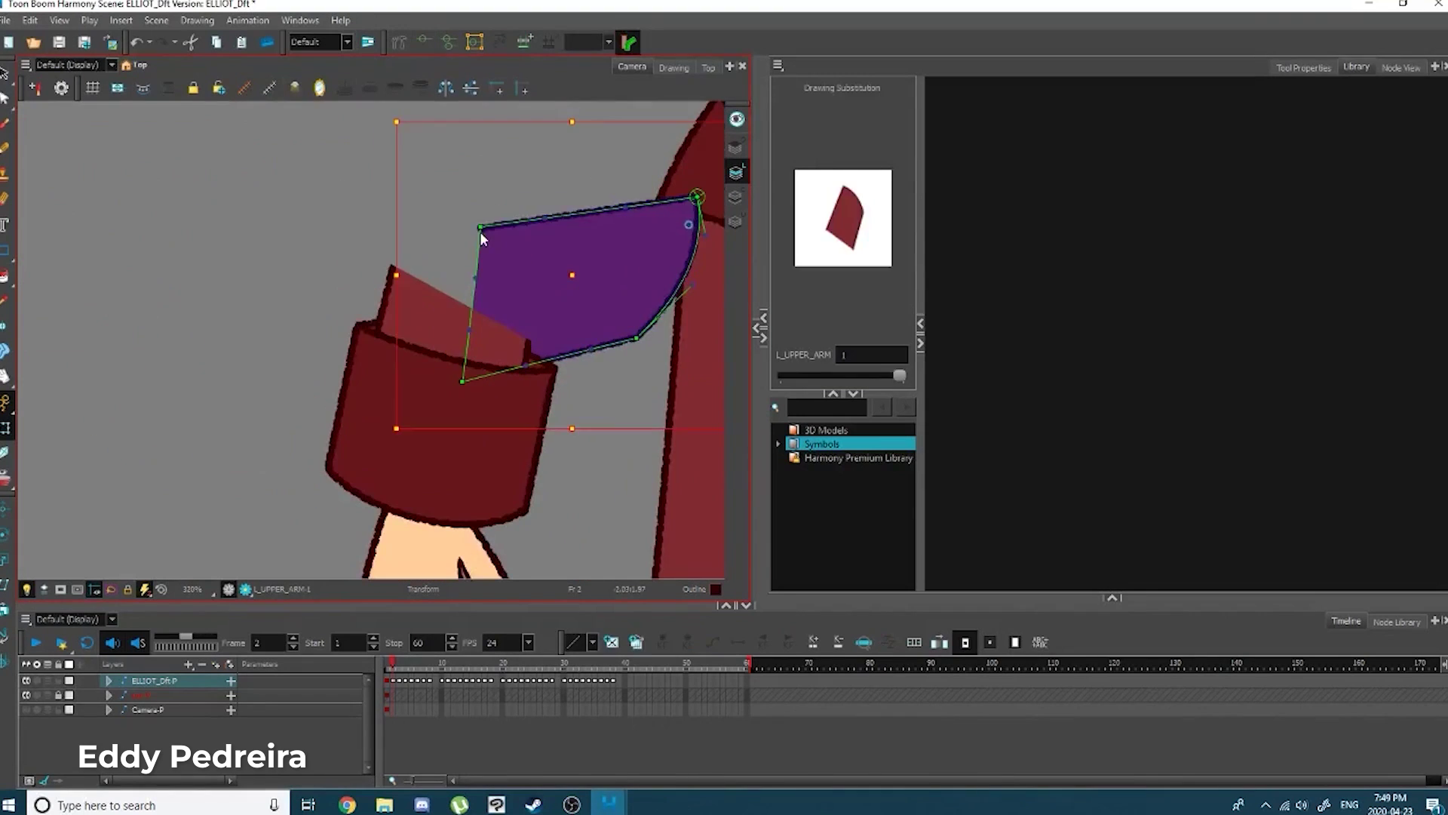
Step: Curve the left lower sleeve at the elbow and arch the front cuff's lower edge with their deformation handles
scroll(401, 246, "up", 4)
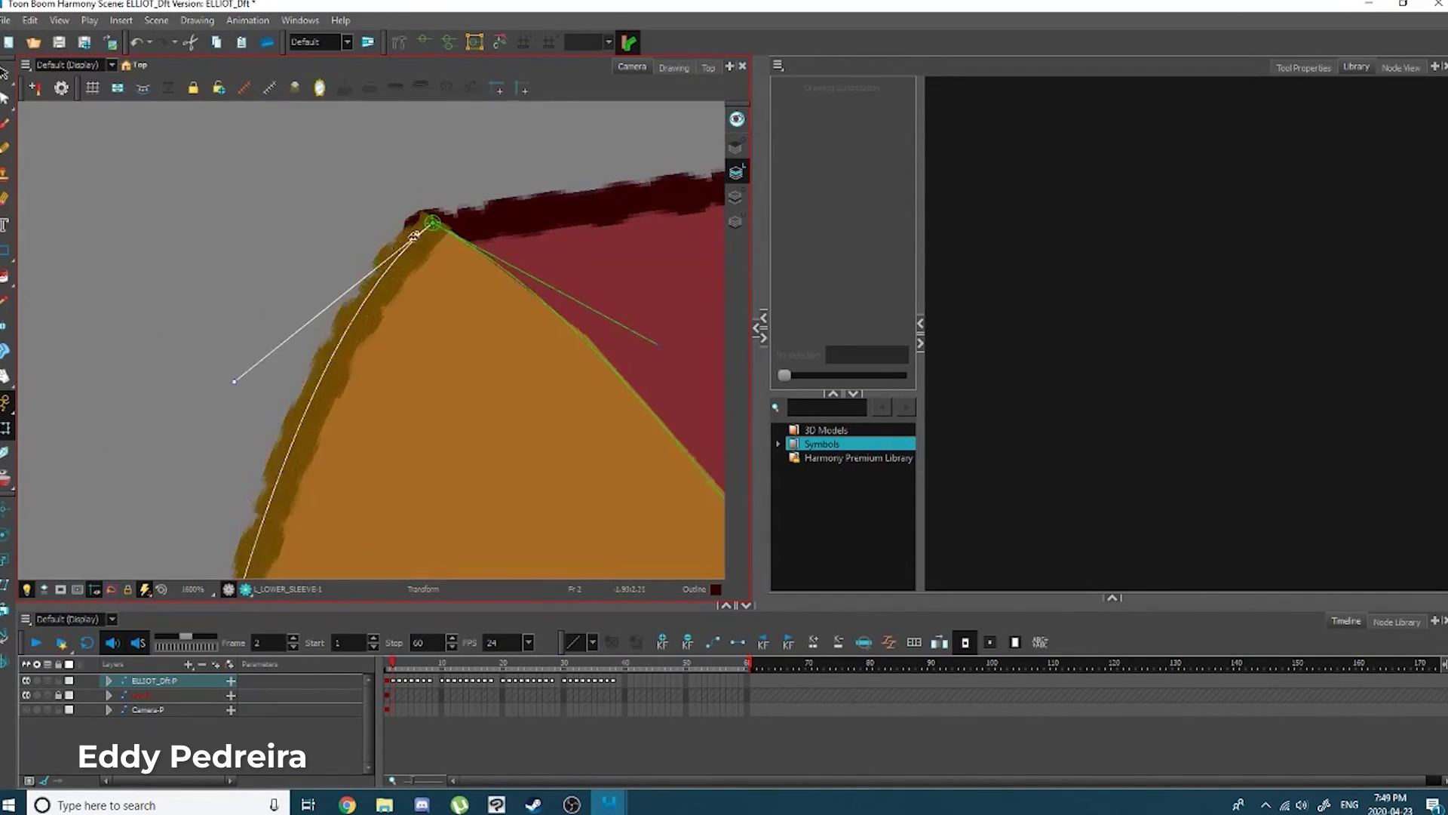
scroll(415, 236, "down", 5)
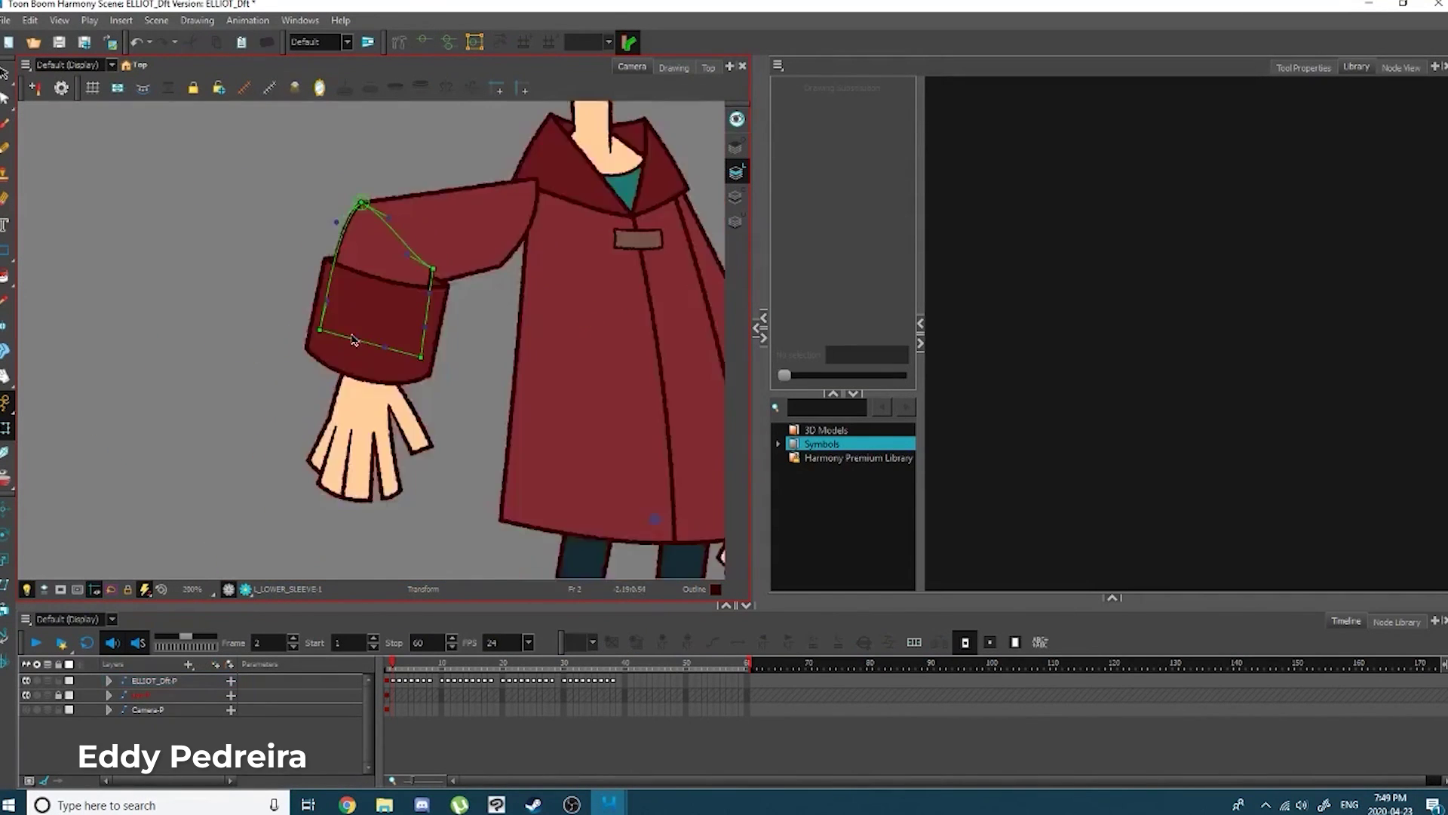
scroll(362, 377, "up", 4)
left_click(323, 427)
scroll(330, 384, "down", 2)
scroll(330, 384, "up", 2)
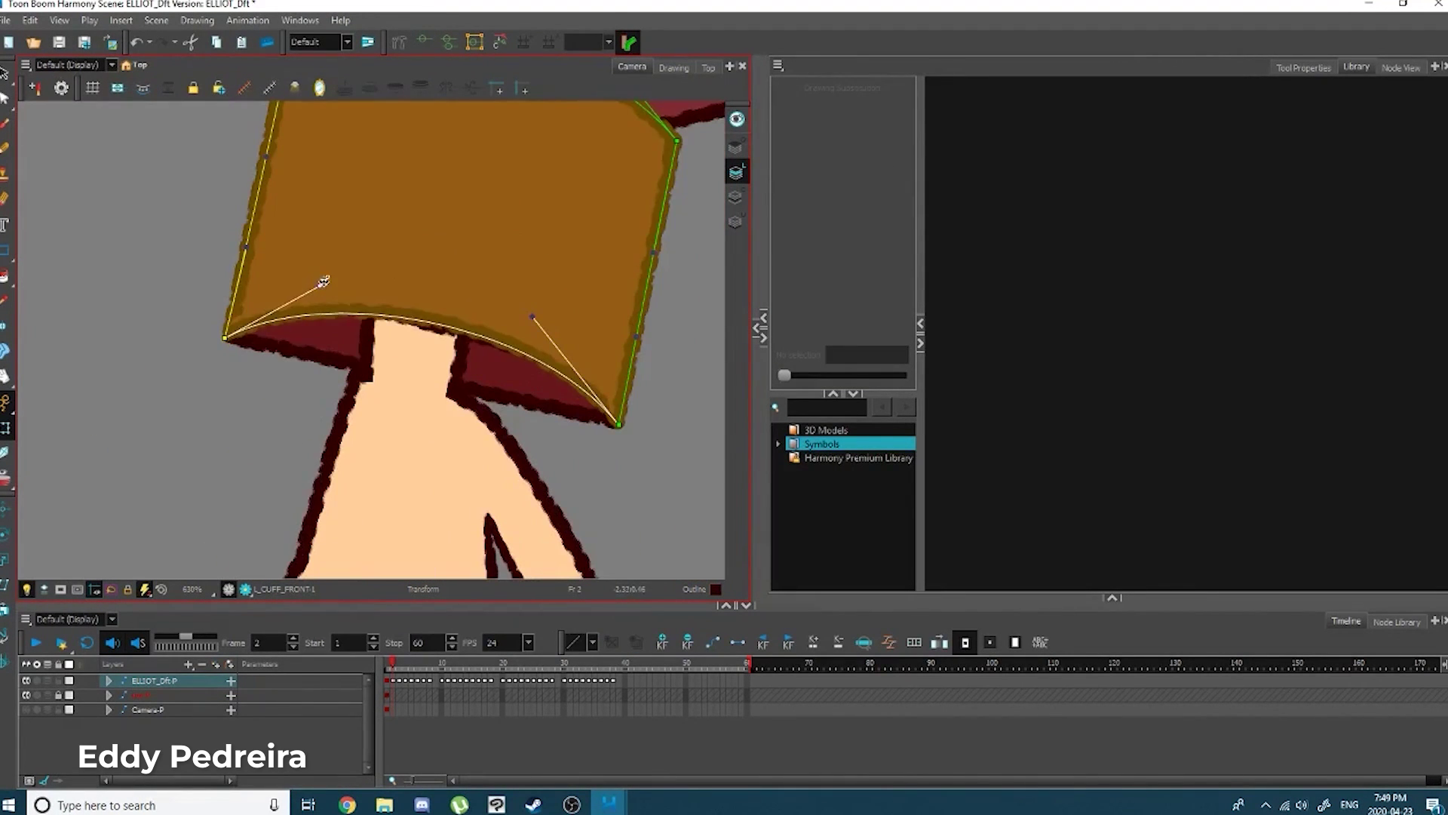
scroll(377, 340, "down", 5)
scroll(528, 399, "up", 3)
left_click(528, 400)
scroll(528, 400, "down", 2)
left_click_drag(581, 510, 685, 451)
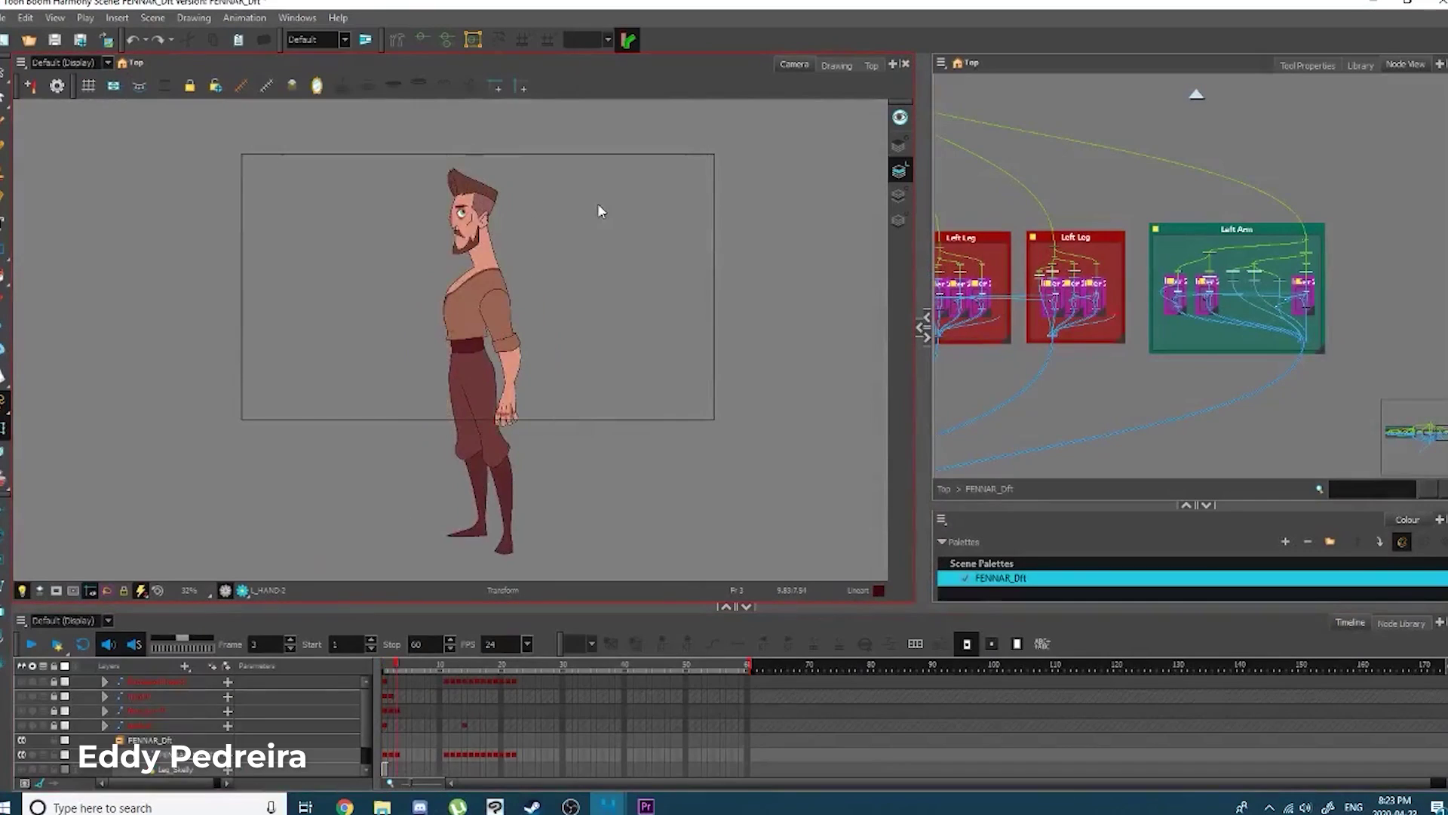
Step: Select the upper eyelid of FENNAR's eye beside the face outline and change its drawing substitution
scroll(402, 205, "up", 5)
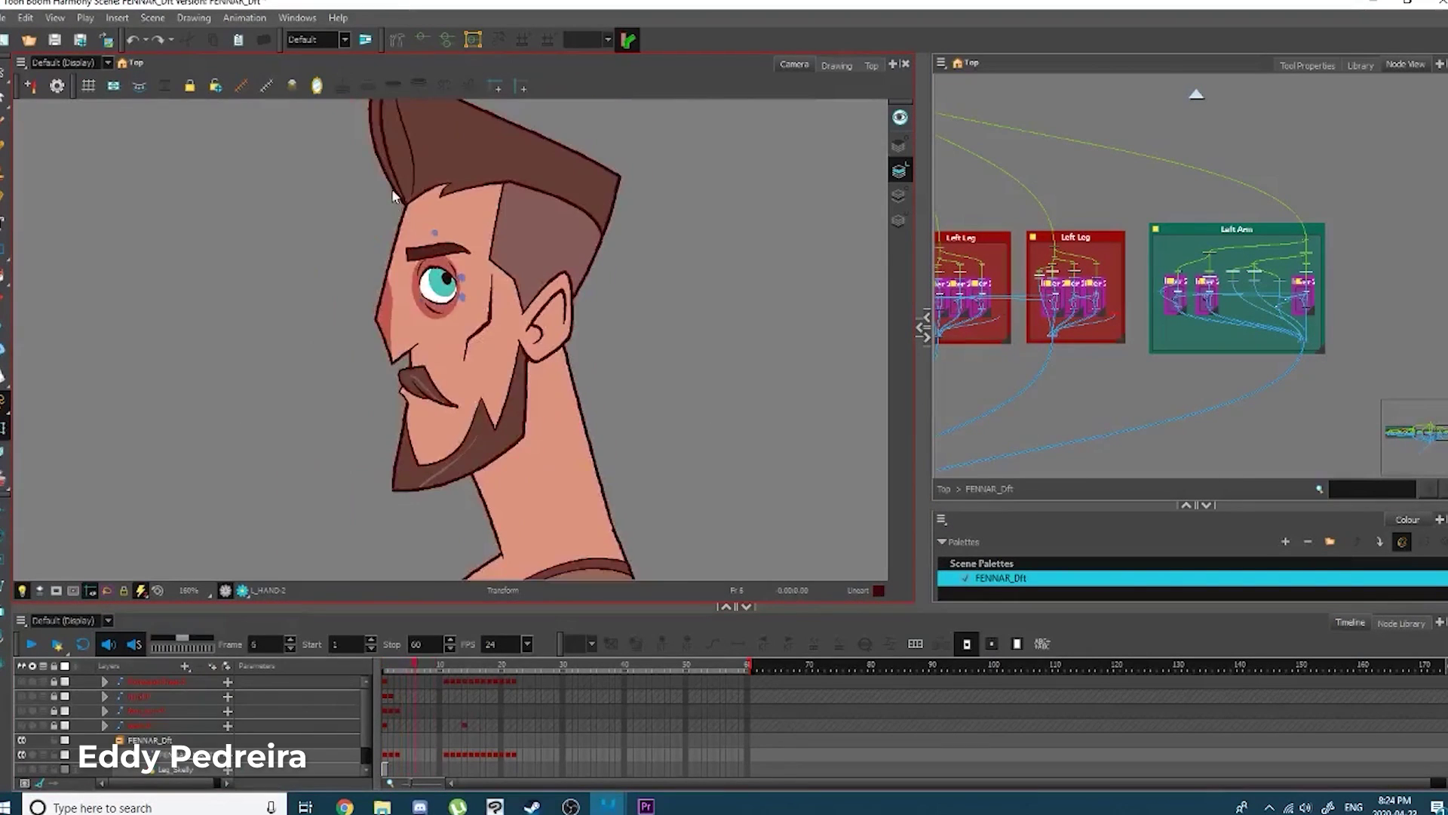
scroll(405, 283, "up", 5)
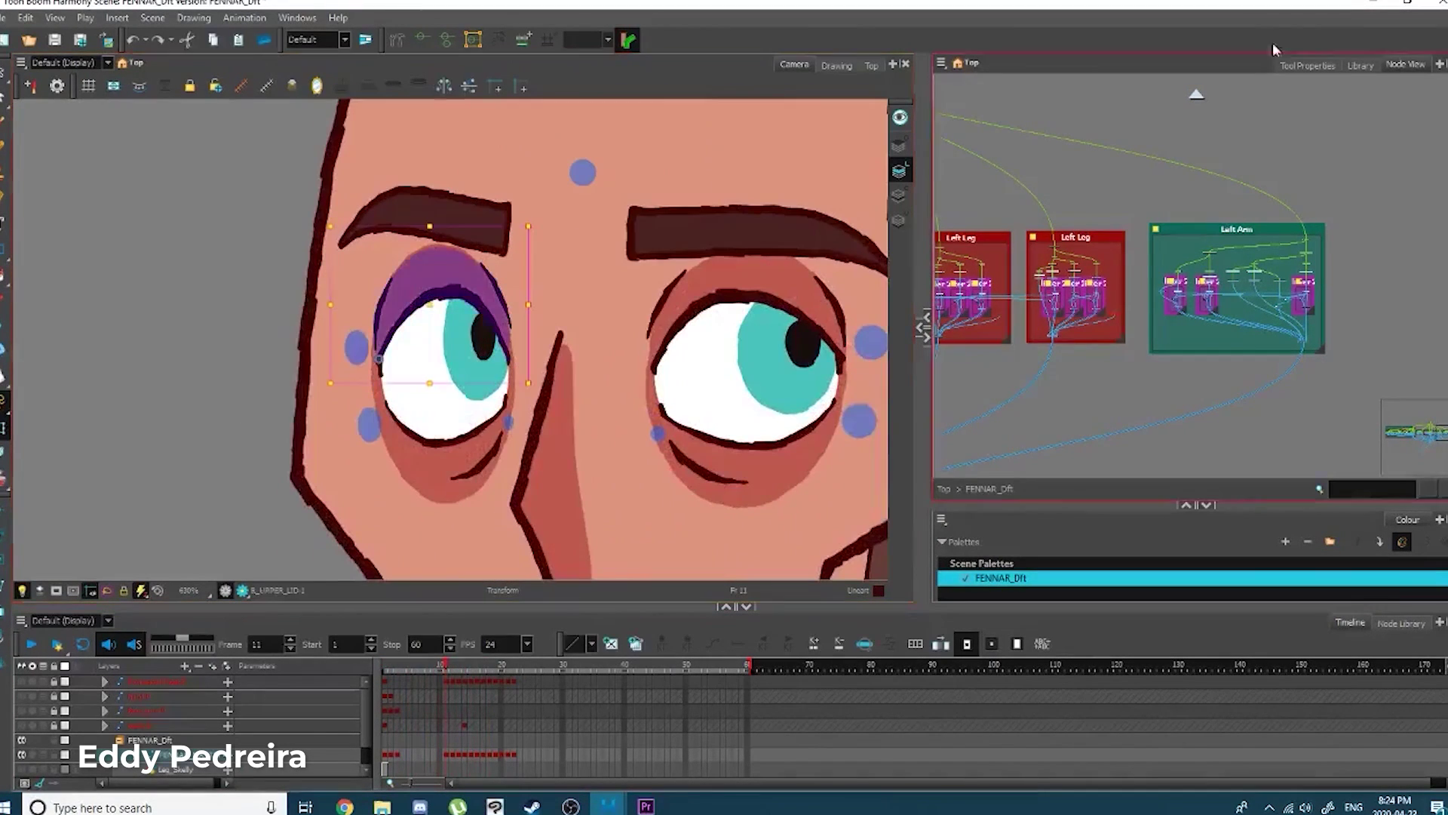
left_click(442, 287)
left_click(1361, 65)
left_click_drag(1003, 317, 1018, 320)
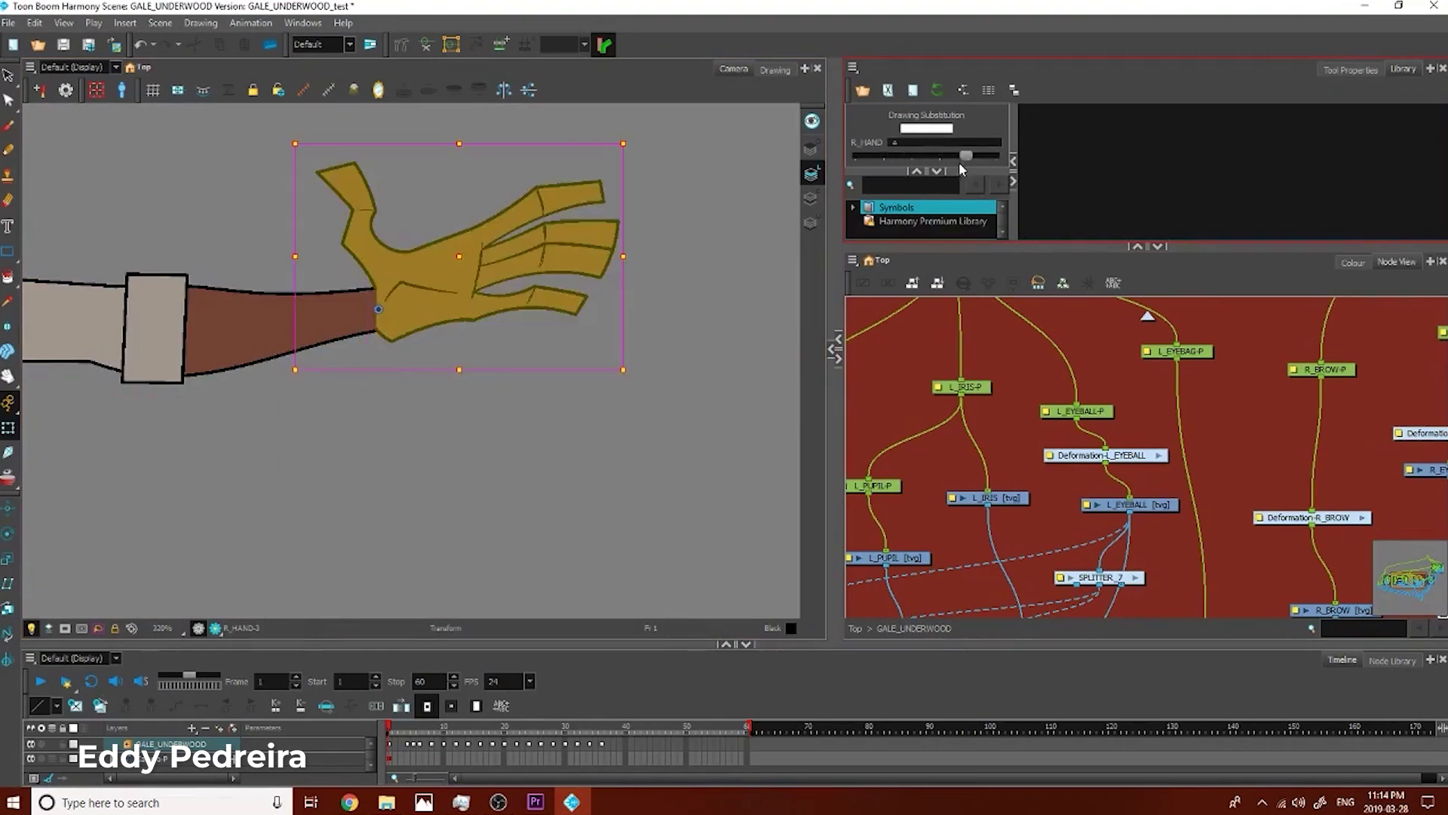
Step: Bend the right sleeve cuff's edge into a curve around the forearm with its deformation handles
scroll(551, 450, "down", 5)
scroll(551, 450, "up", 8)
scroll(552, 450, "up", 3)
left_click_drag(400, 365, 351, 345)
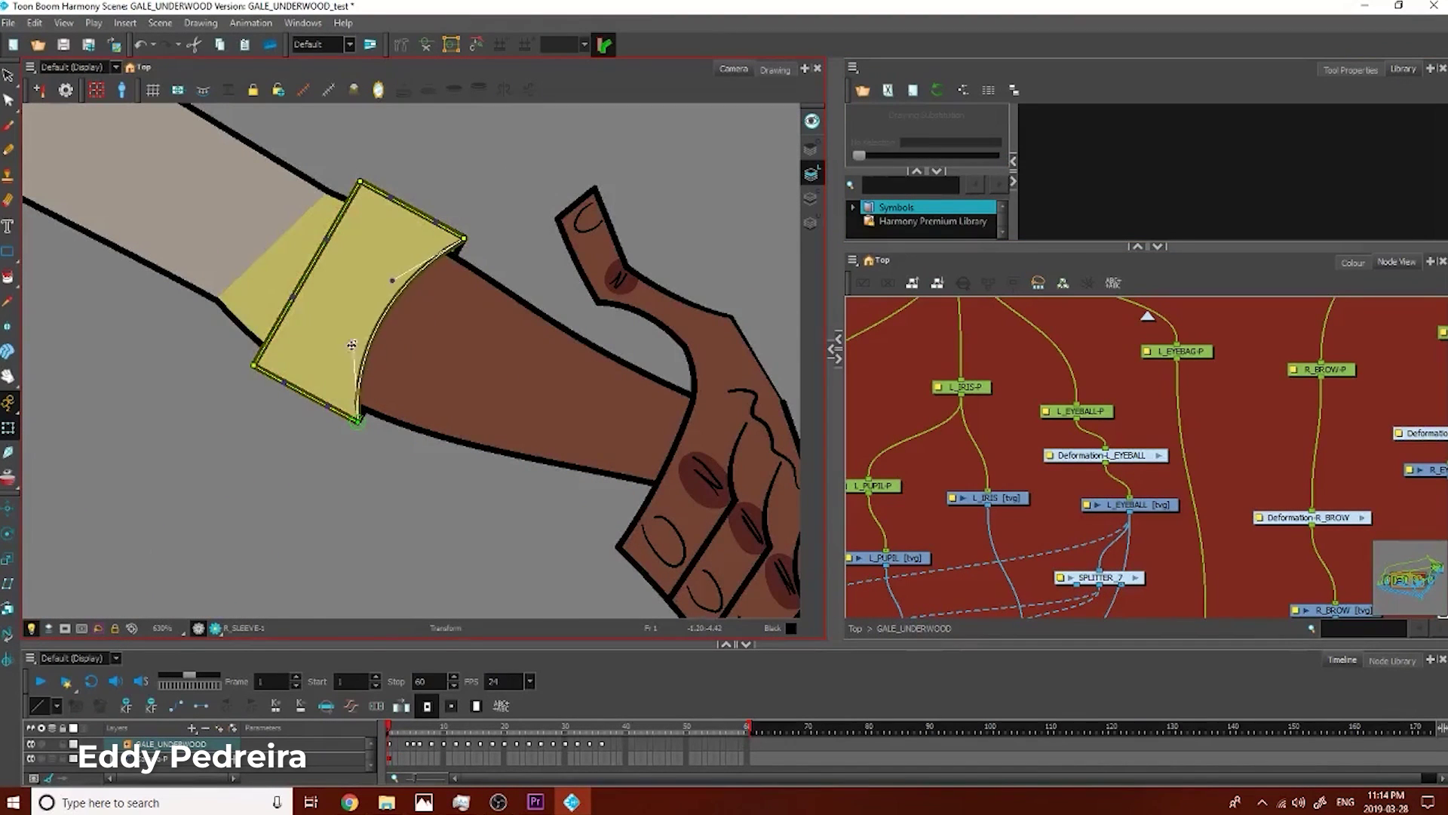
scroll(482, 241, "down", 3)
Step: Select the right upper arm and the vest flaps of the character for posing
left_click(390, 380)
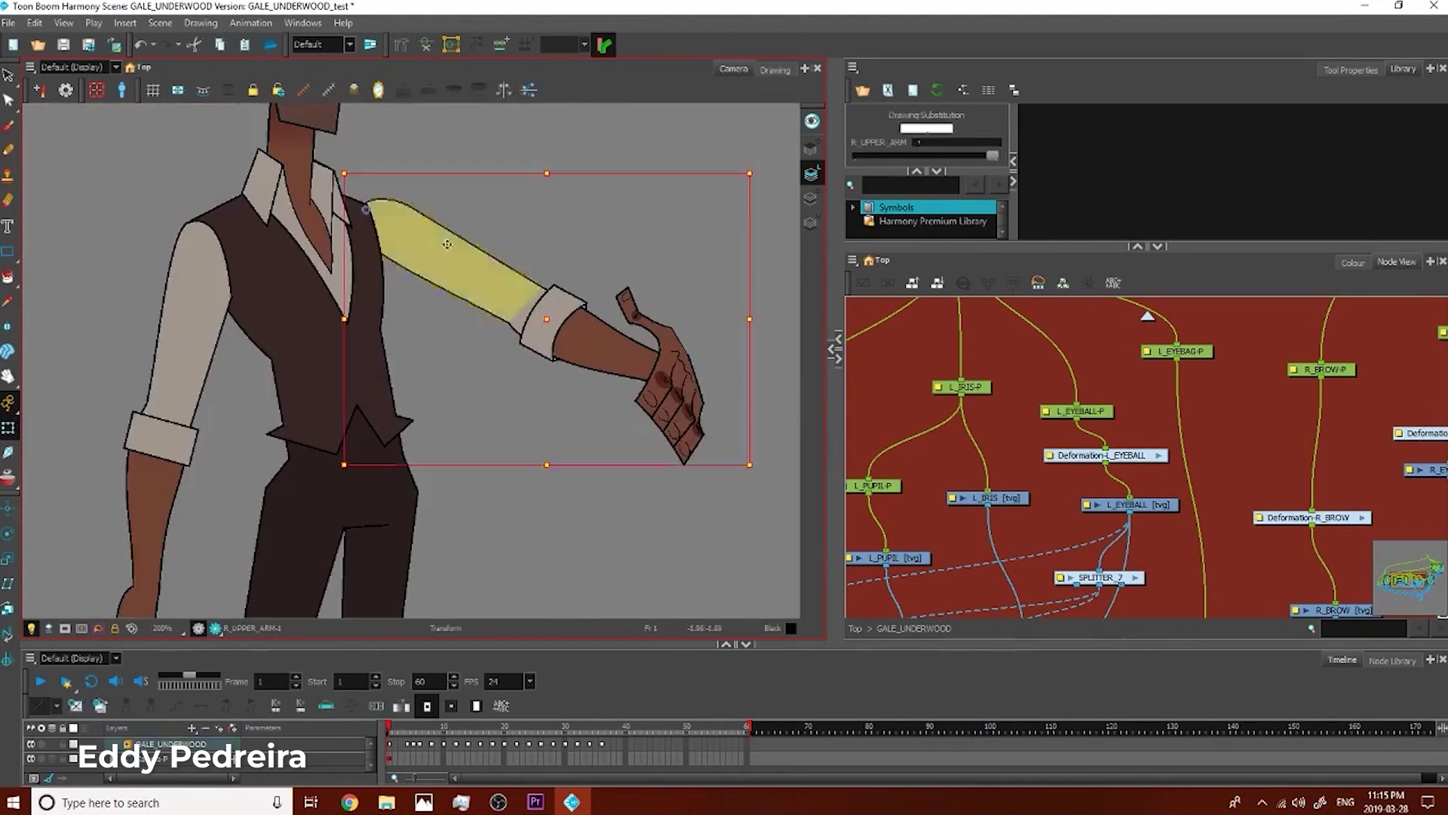
scroll(390, 381, "up", 4)
left_click(390, 381)
scroll(390, 381, "down", 3)
scroll(325, 419, "up", 3)
scroll(452, 374, "down", 5)
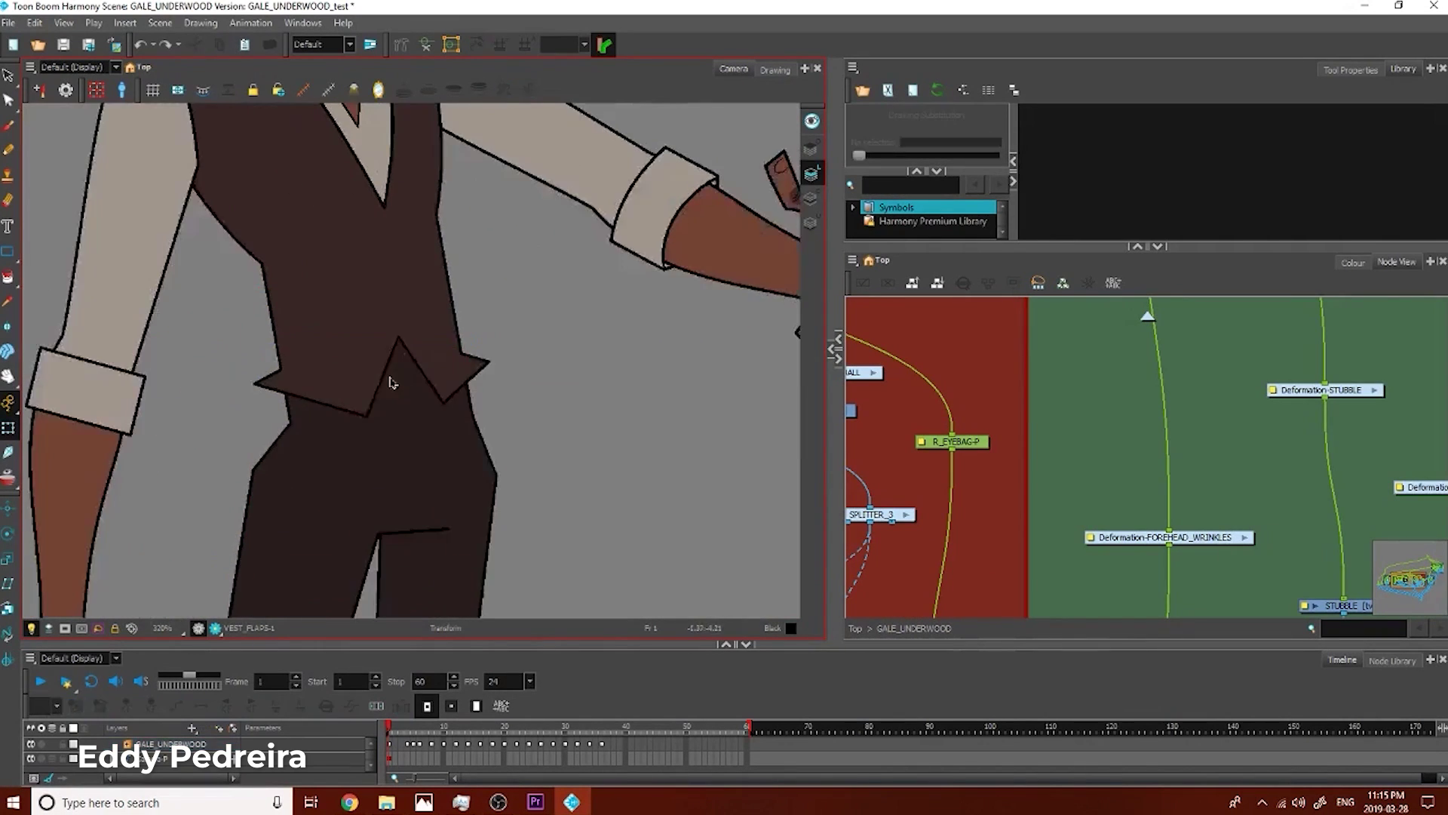
Step: Rotate the right thigh outward to raise the whole leg, and bend the right calf down at the knee
scroll(520, 362, "down", 2)
left_click(500, 224)
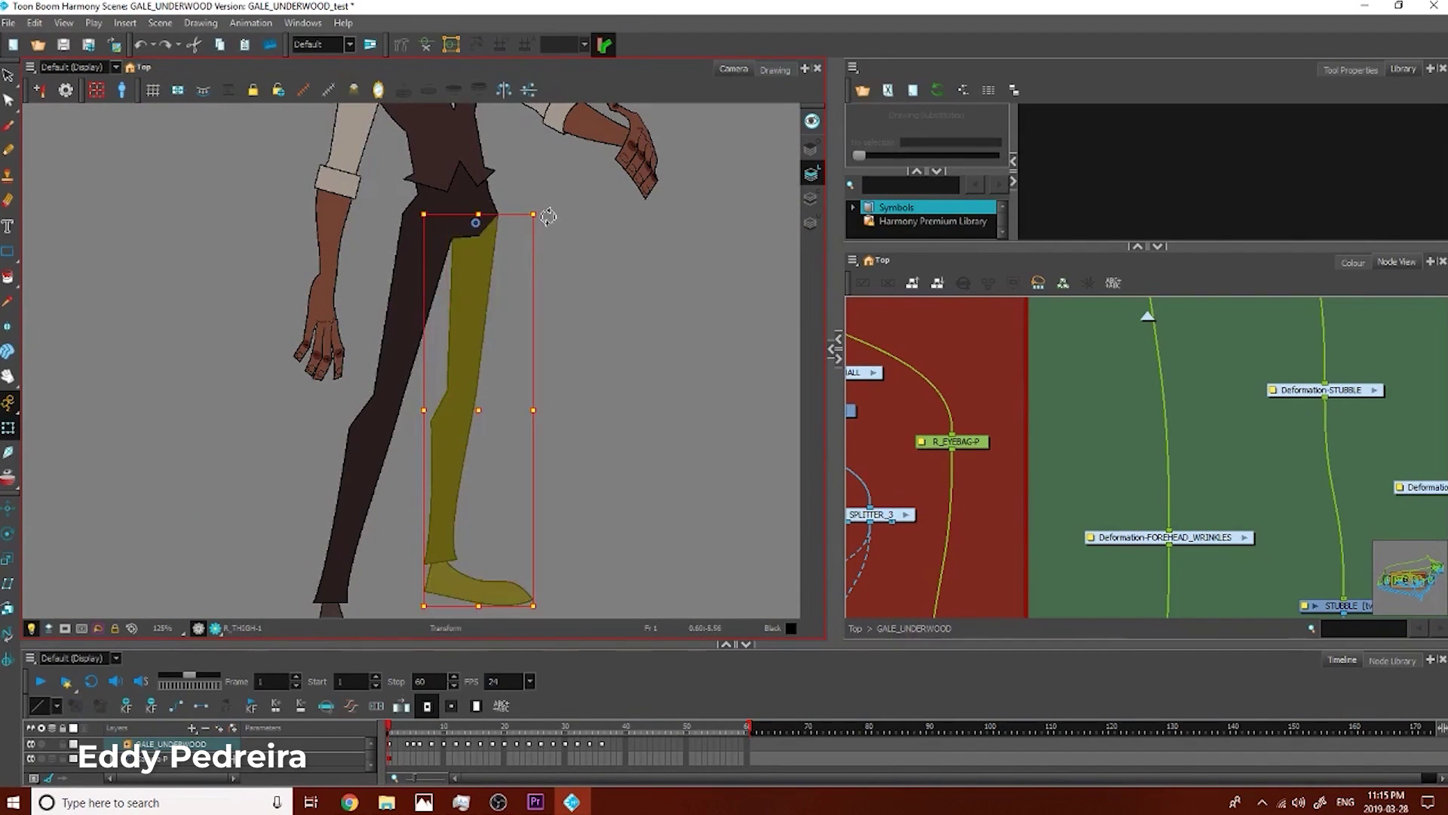
left_click_drag(548, 216, 475, 219)
scroll(476, 350, "up", 4)
left_click(430, 355)
scroll(642, 281, "down", 4)
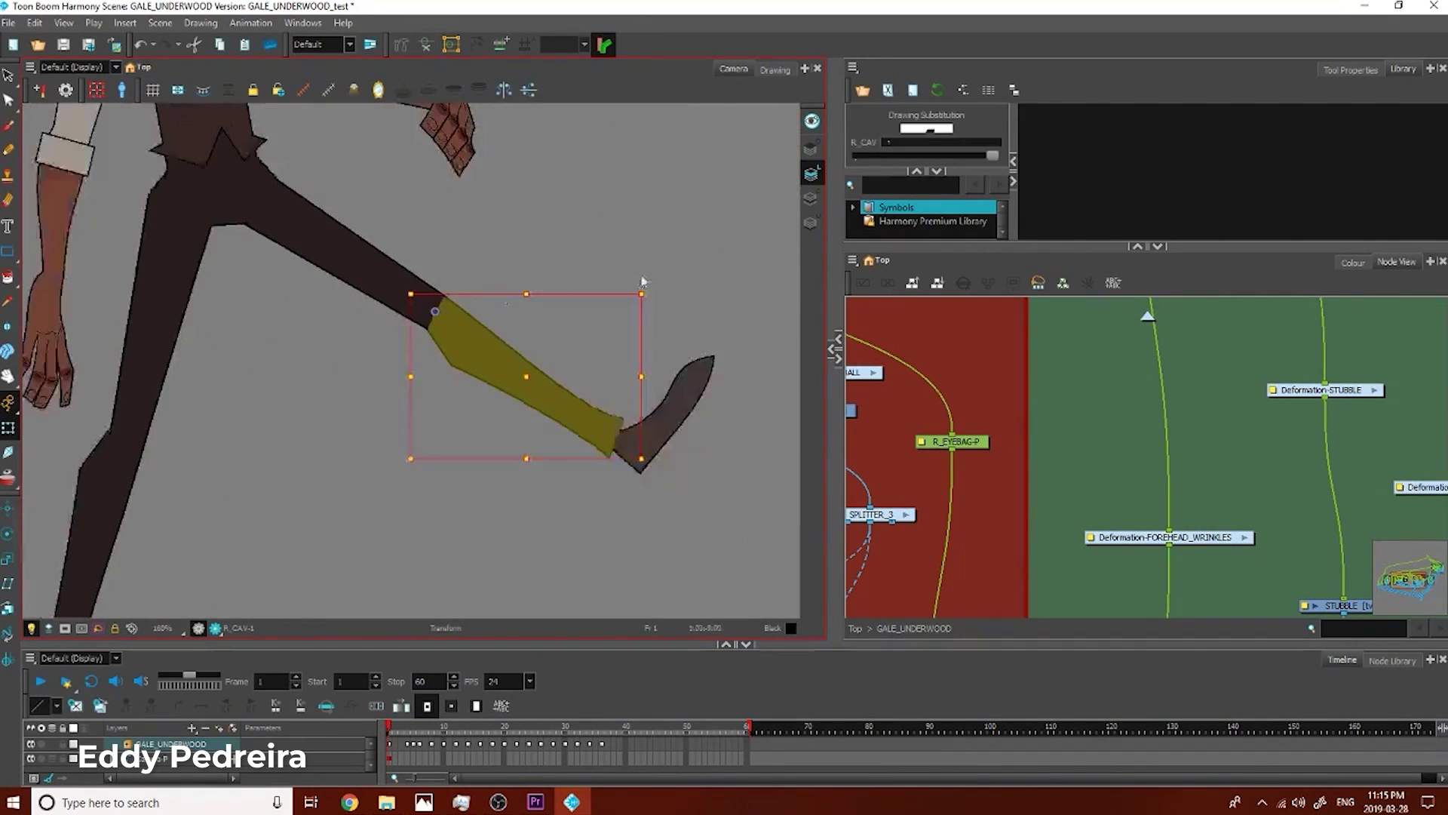
scroll(642, 282, "down", 3)
Step: Reshape the right thigh's end at the knee with its deformation handles, and adjust the right foot's bend
scroll(604, 355, "up", 8)
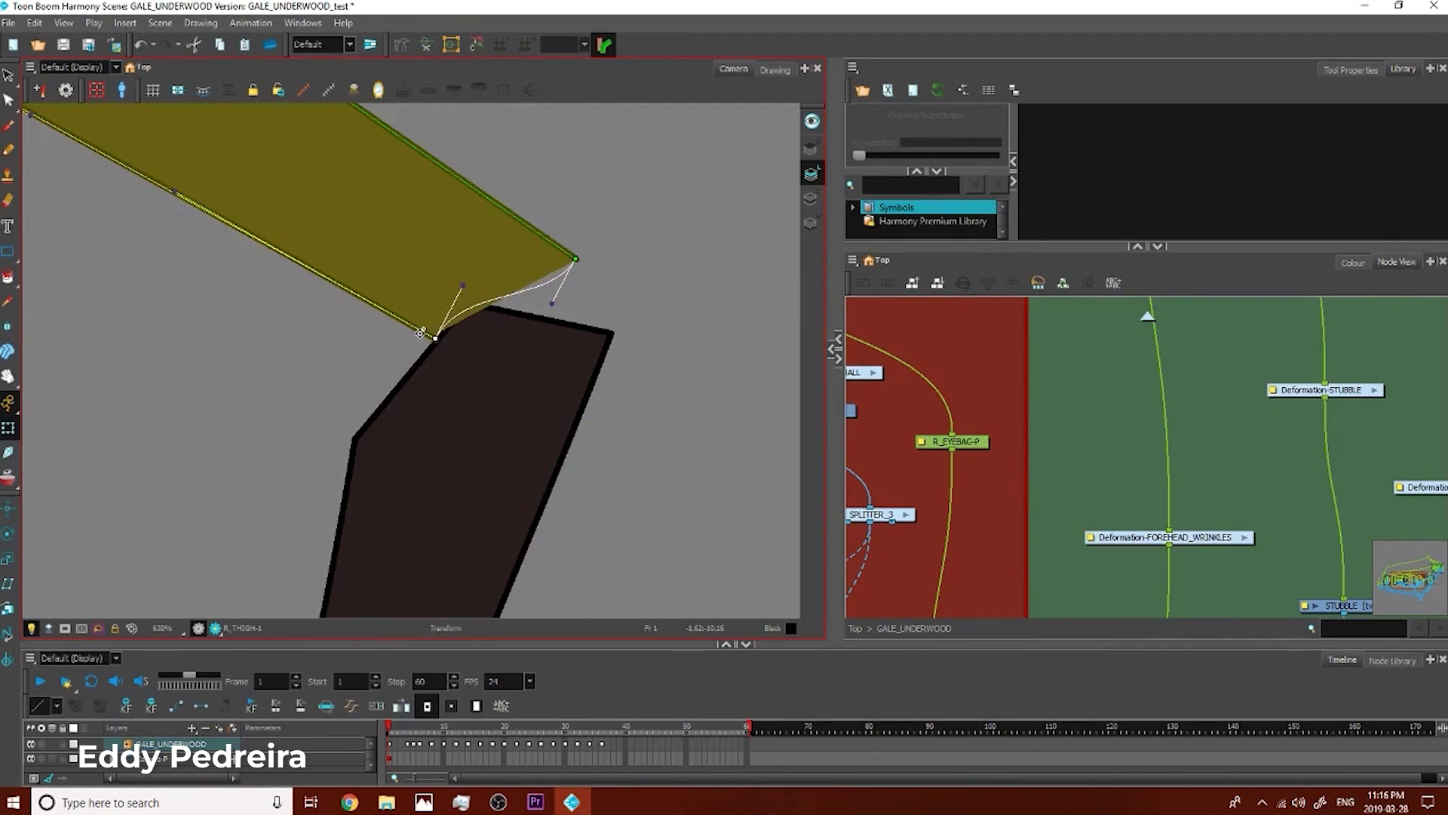
key("b")
scroll(664, 294, "down", 8)
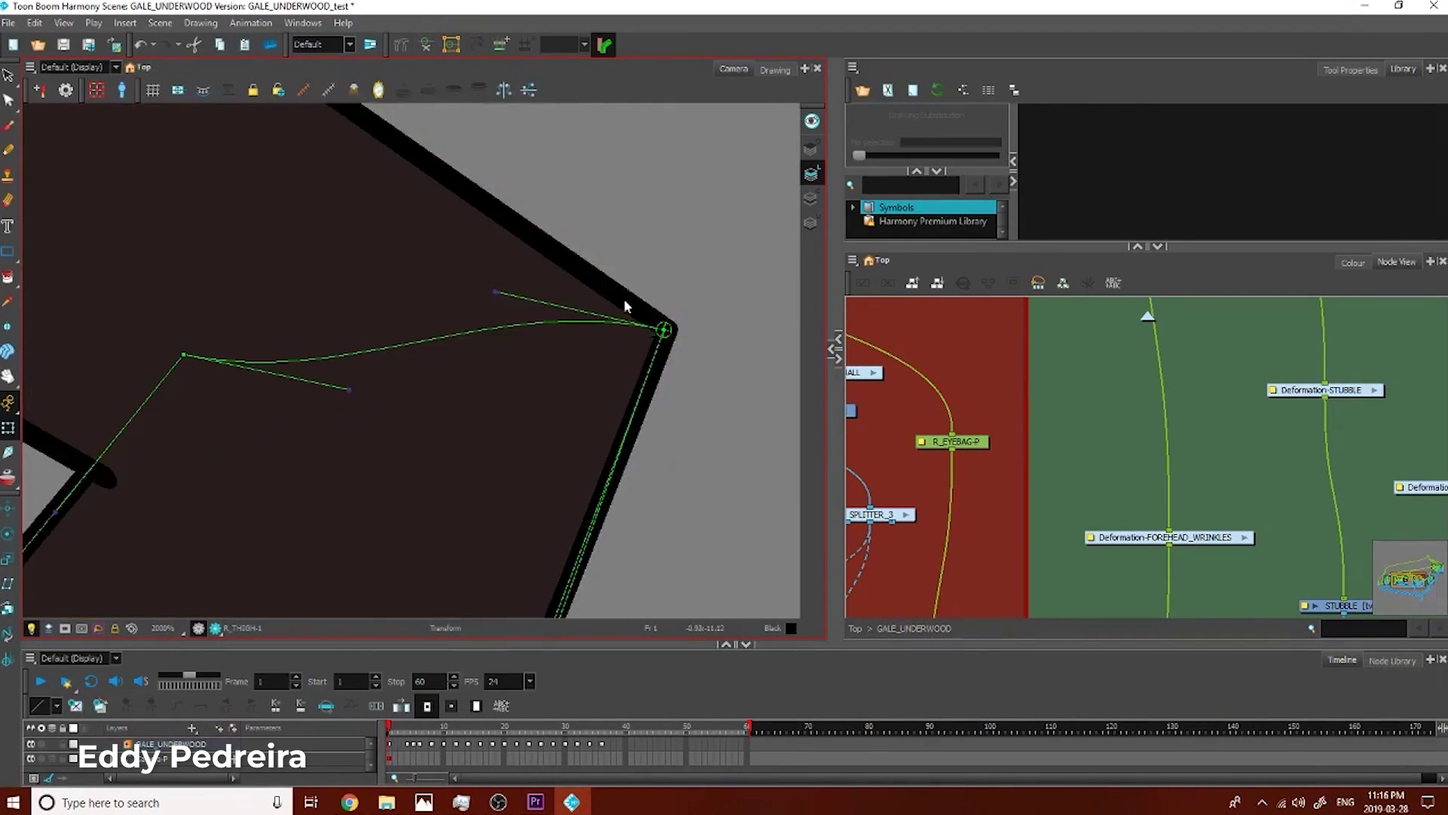
left_click(596, 481)
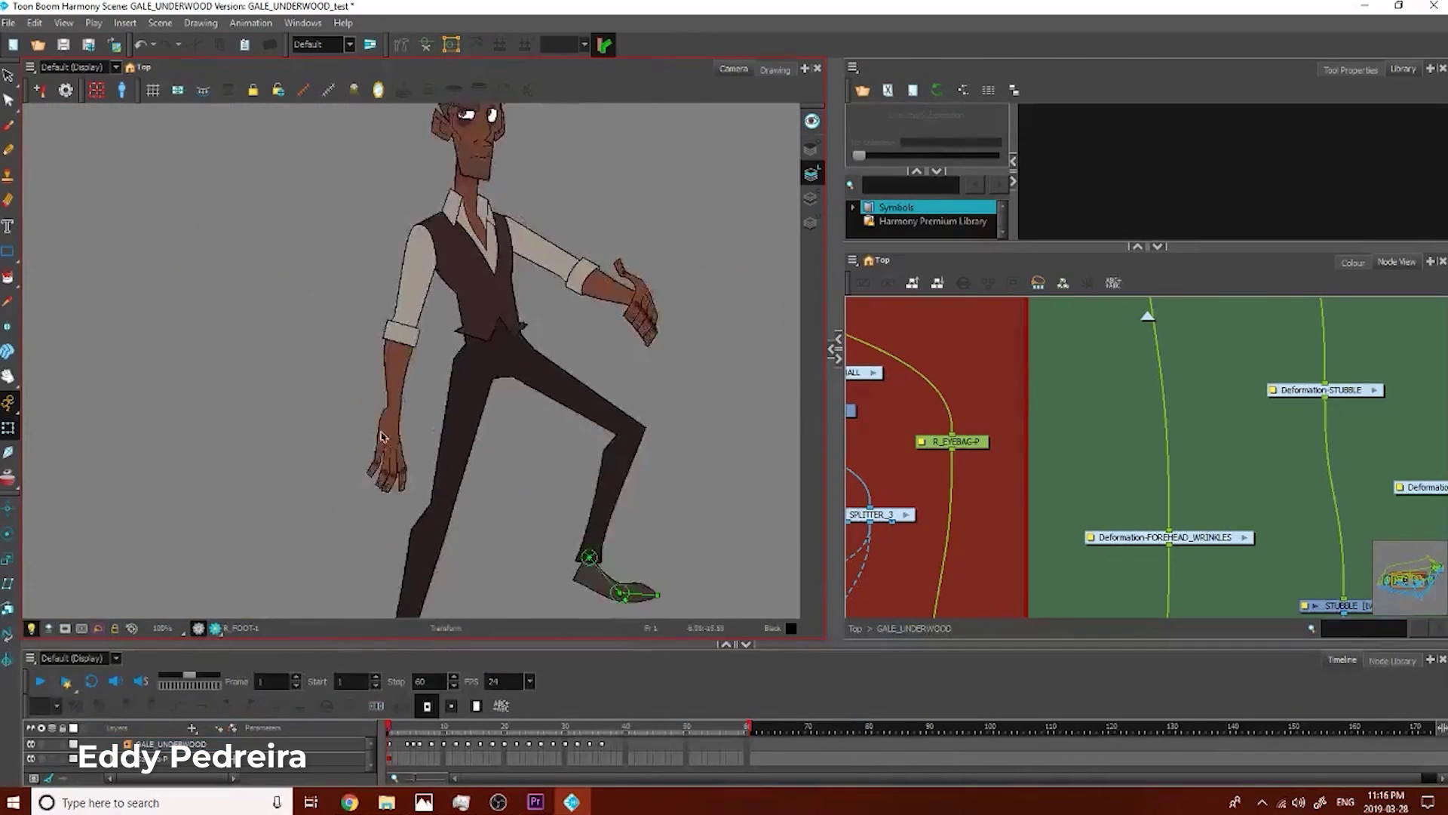
Step: Select the hand of the character's lowered arm for posing
left_click(381, 436)
scroll(381, 436, "up", 5)
scroll(361, 577, "down", 8)
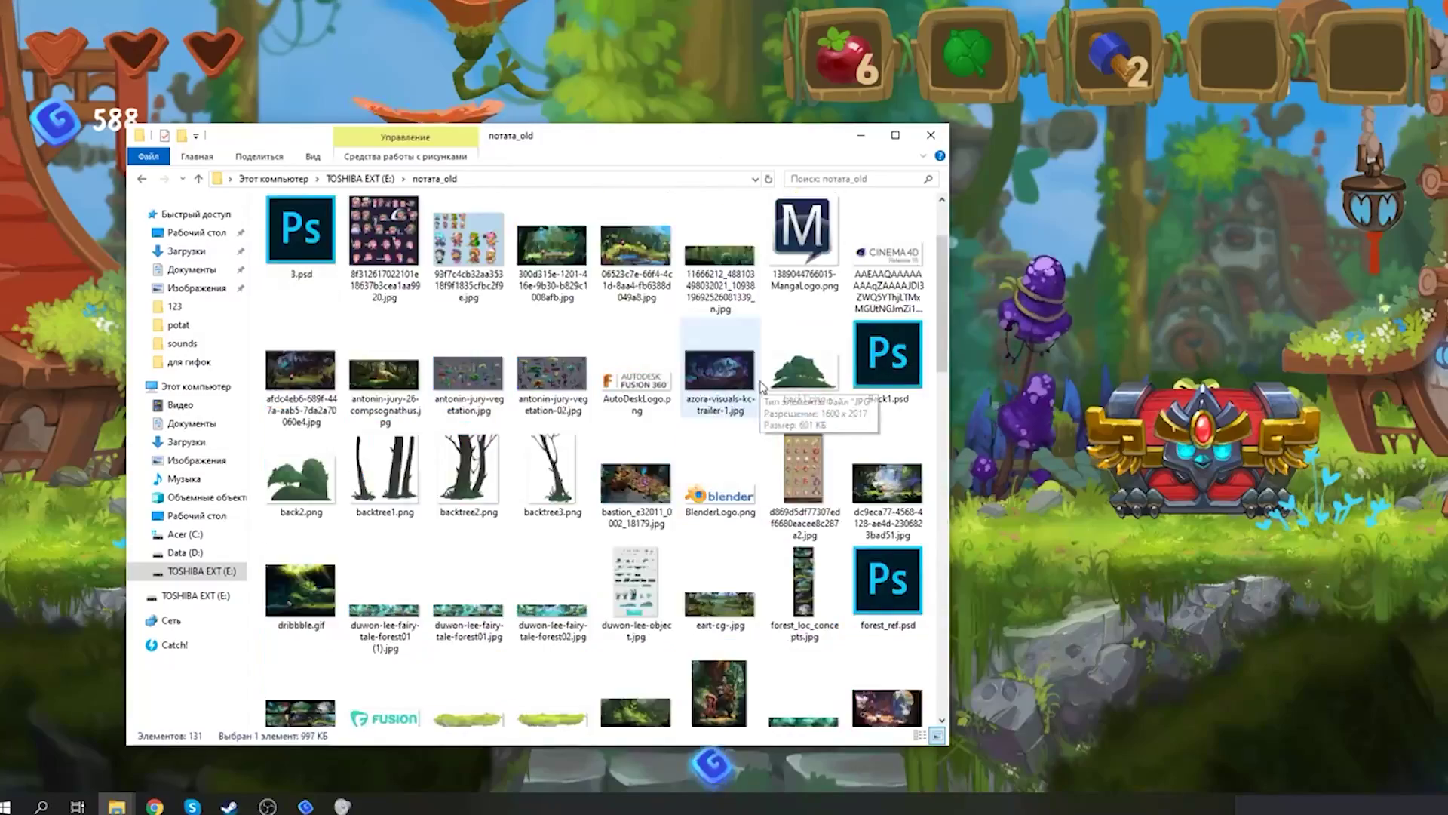
Step: Switch to File Explorer, open azora-visuals-kc-trailer-1.jpg and look through the folder's reference images, including sketches.jpg
double_click(721, 374)
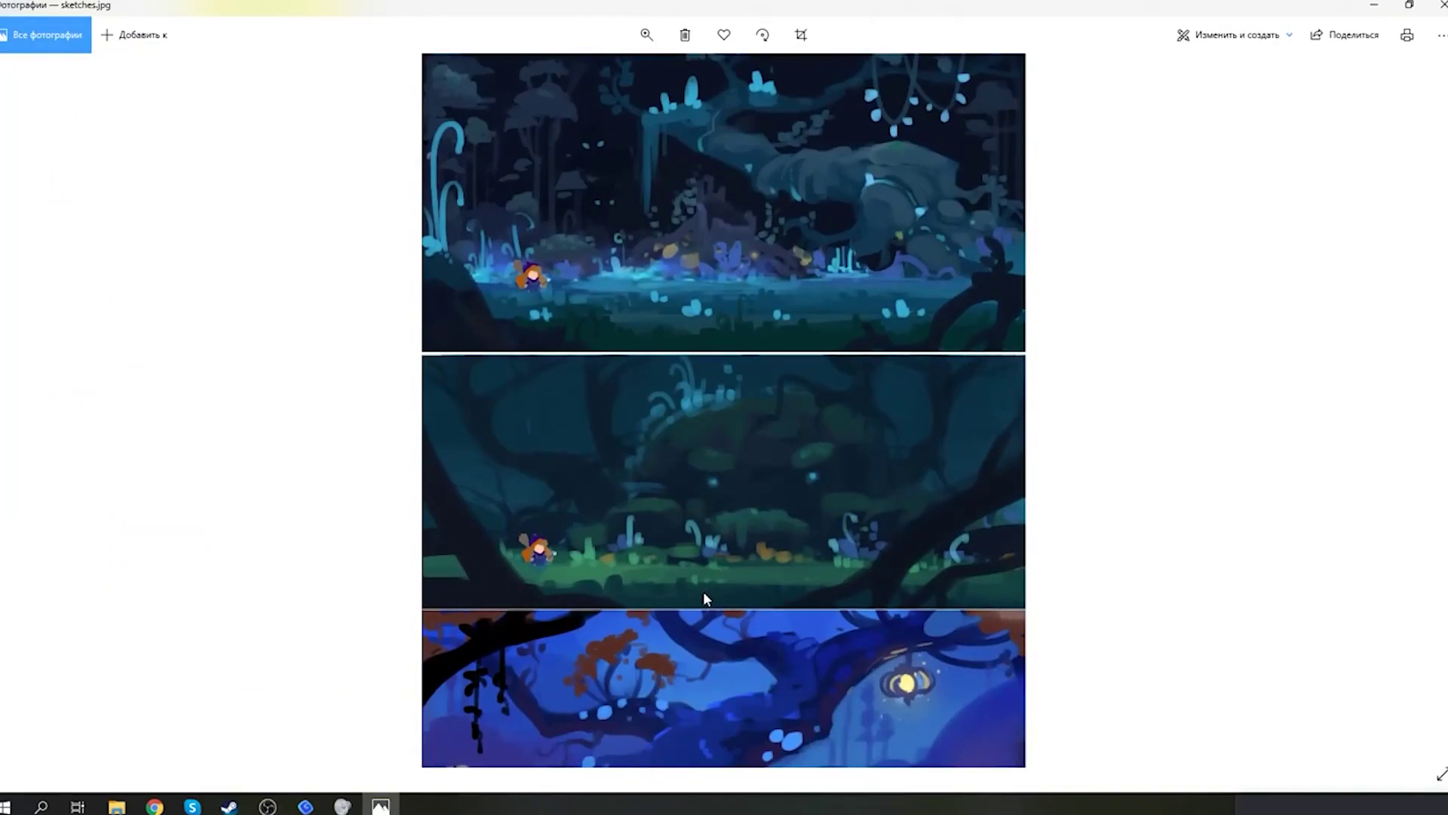
scroll(703, 592, "down", 10)
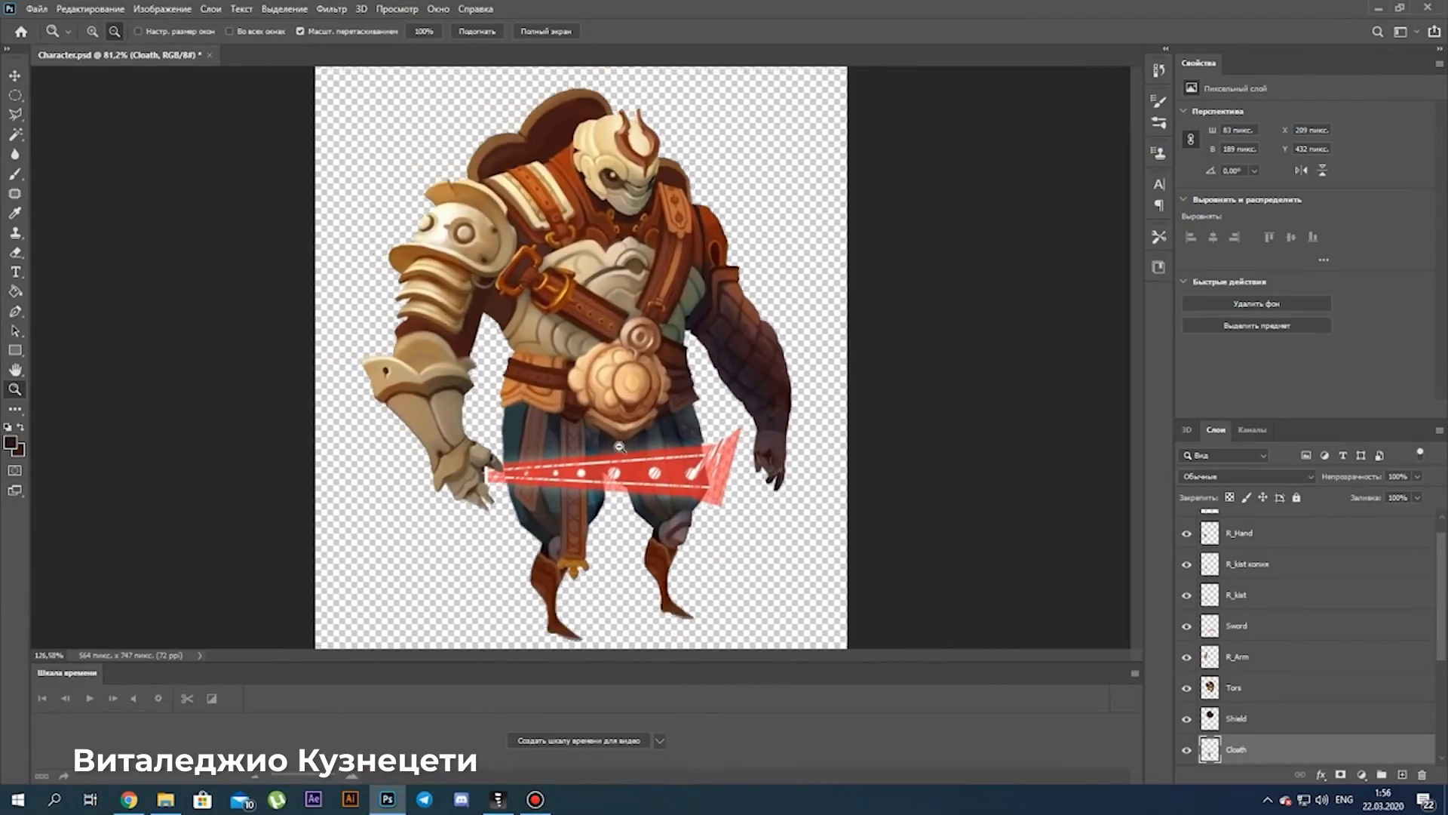
Step: In Photoshop, try moving the head, armoured upper arm and R_Hand forearm layers of Character.psd, undoing the moves
left_click_drag(619, 446, 617, 464)
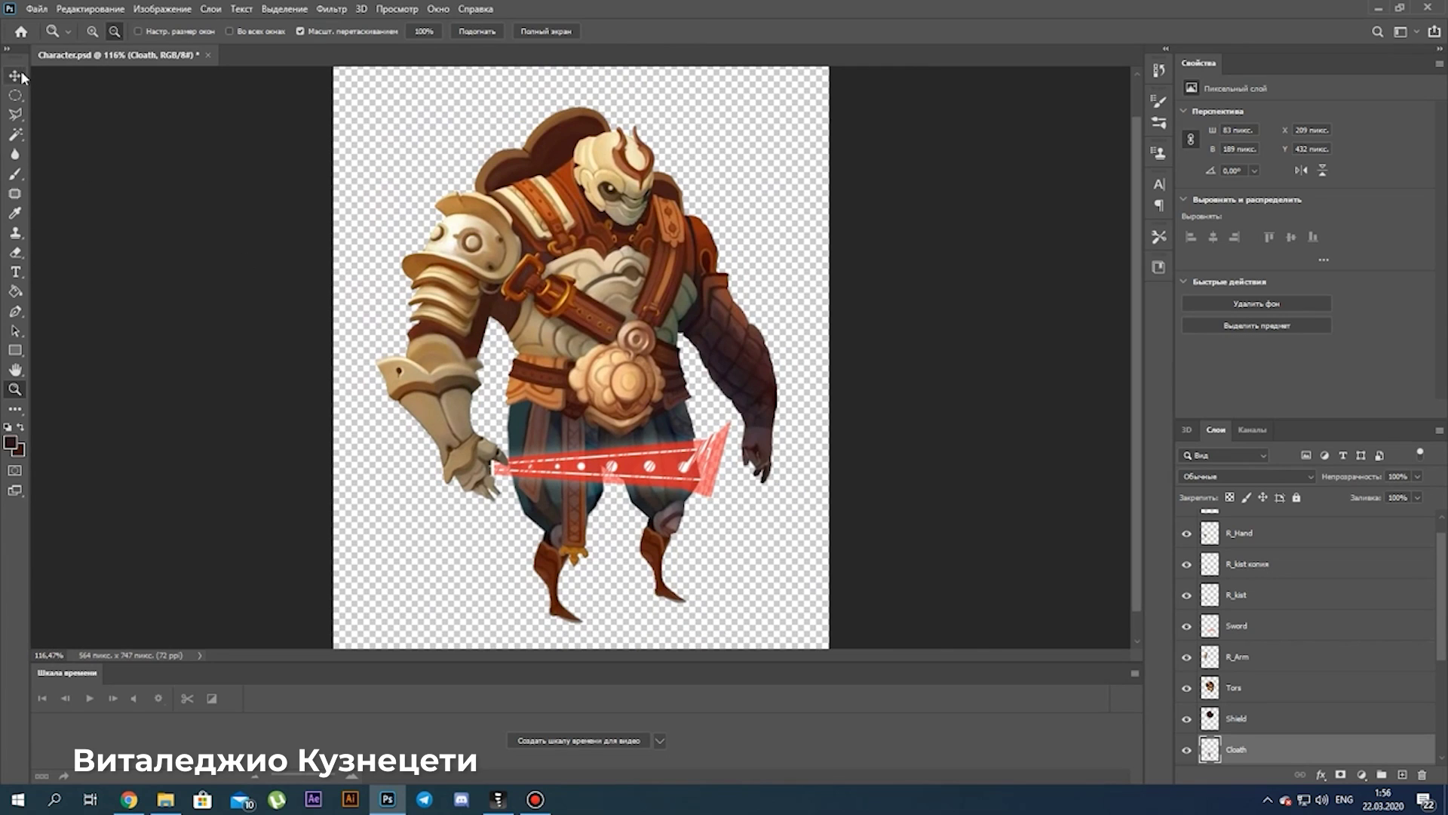
left_click_drag(650, 182, 663, 154)
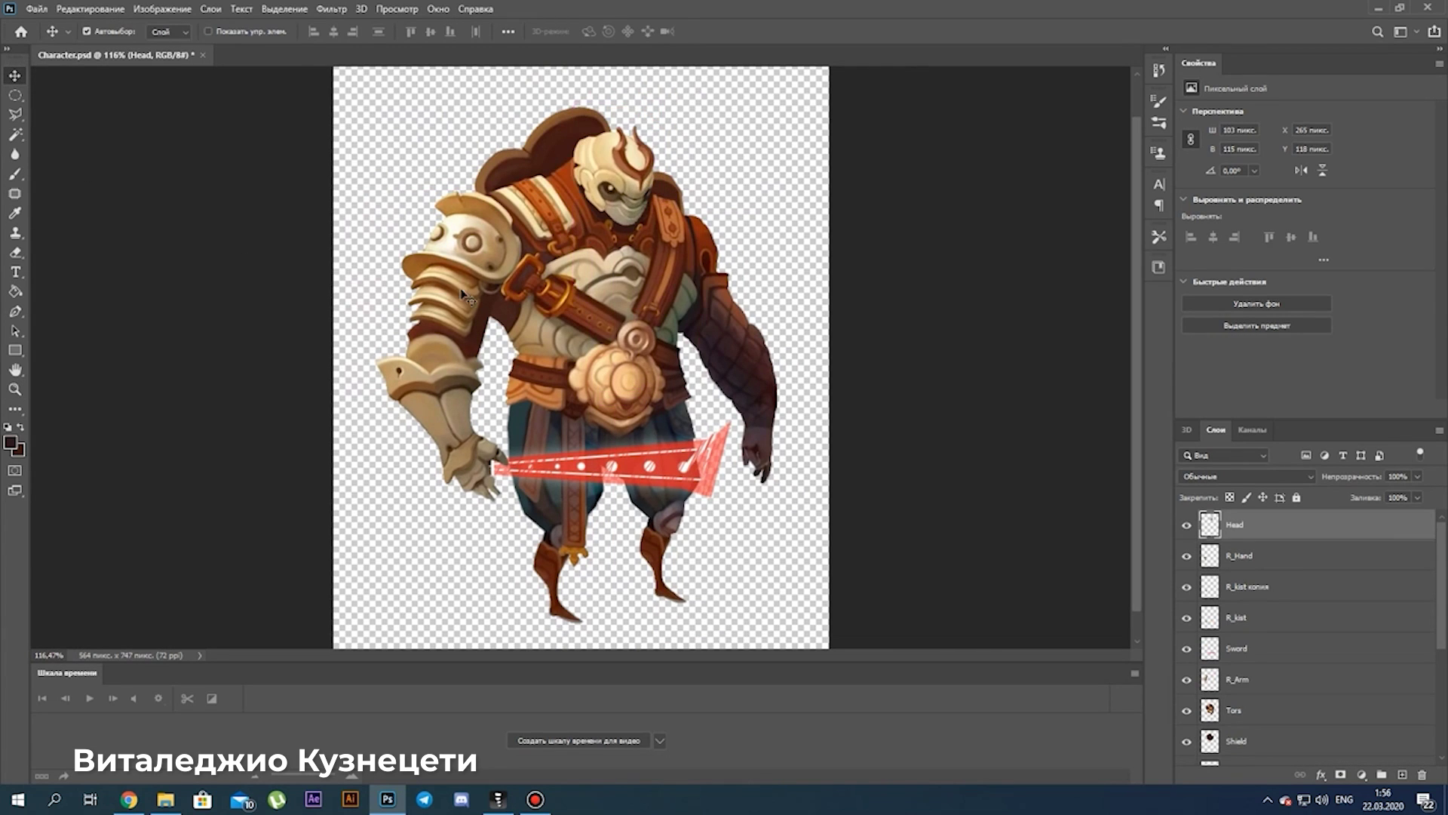
left_click_drag(462, 294, 337, 298)
key("ctrl+z")
left_click_drag(417, 409, 377, 440)
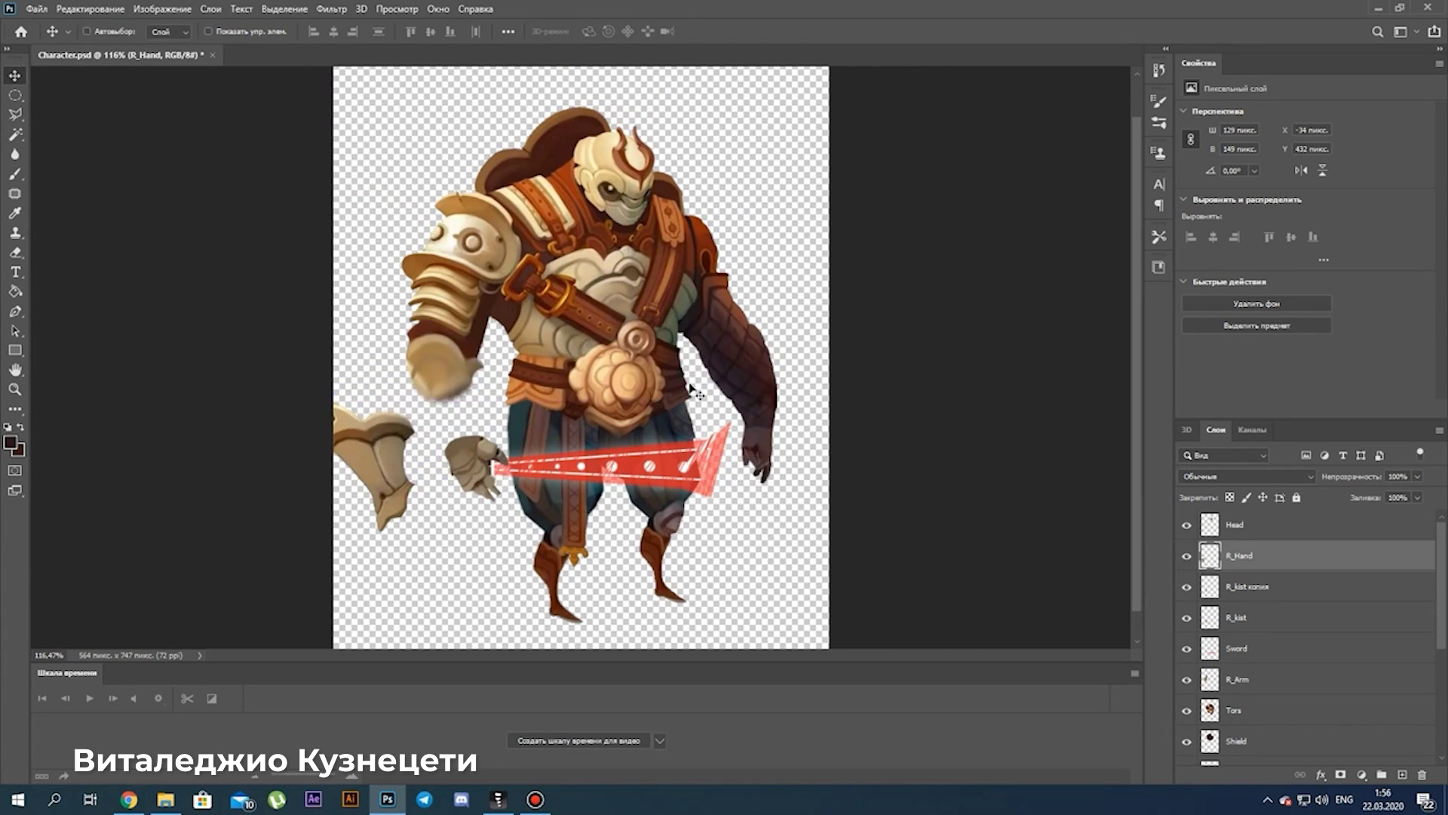
key("ctrl+z")
Step: Try moving the dark forearm and the Sword layer away from the body, undoing each move
left_click_drag(764, 360, 779, 363)
key("ctrl+z")
left_click_drag(651, 474, 696, 587)
key("ctrl+z")
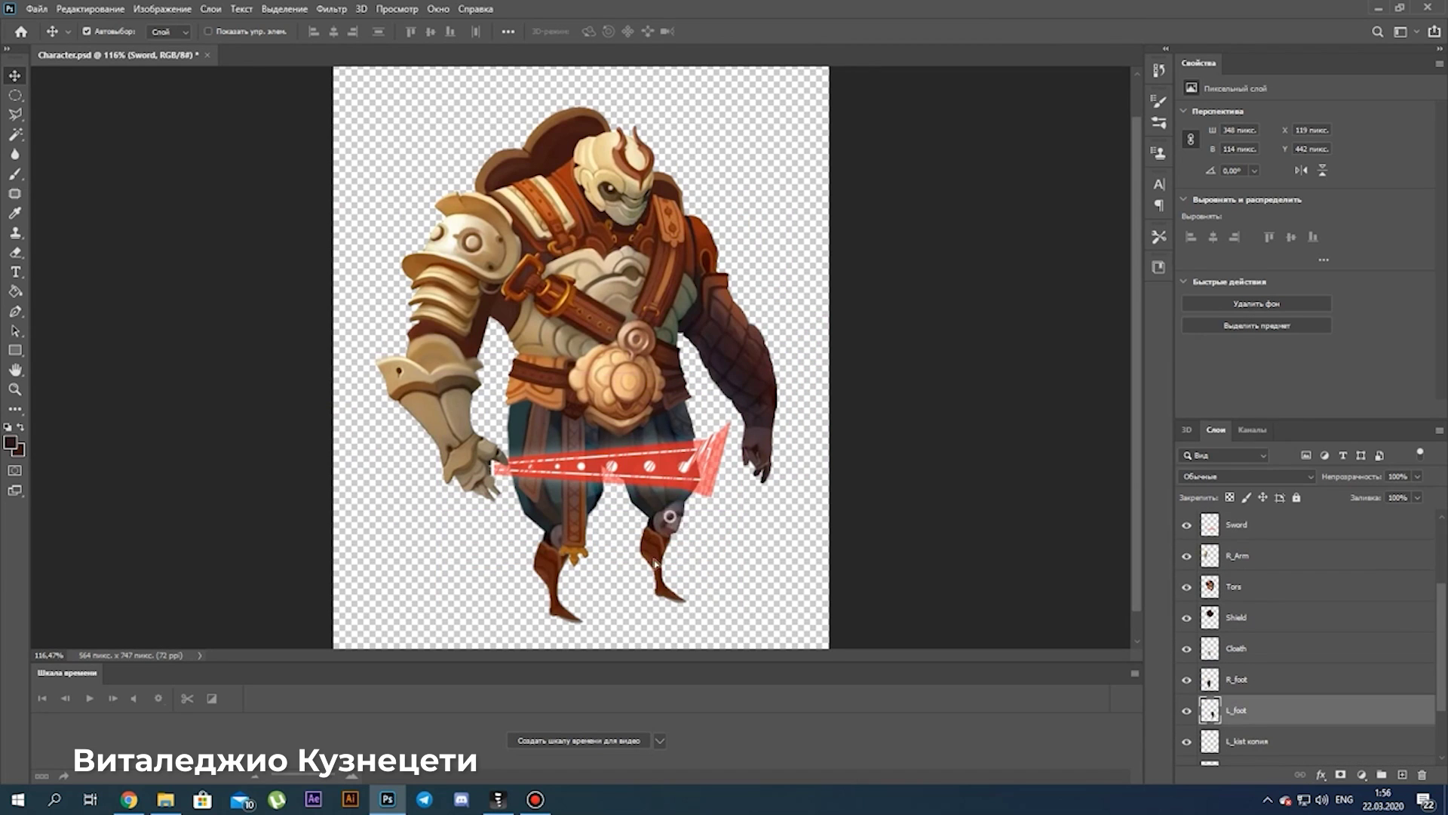
scroll(1237, 641, "down", 2)
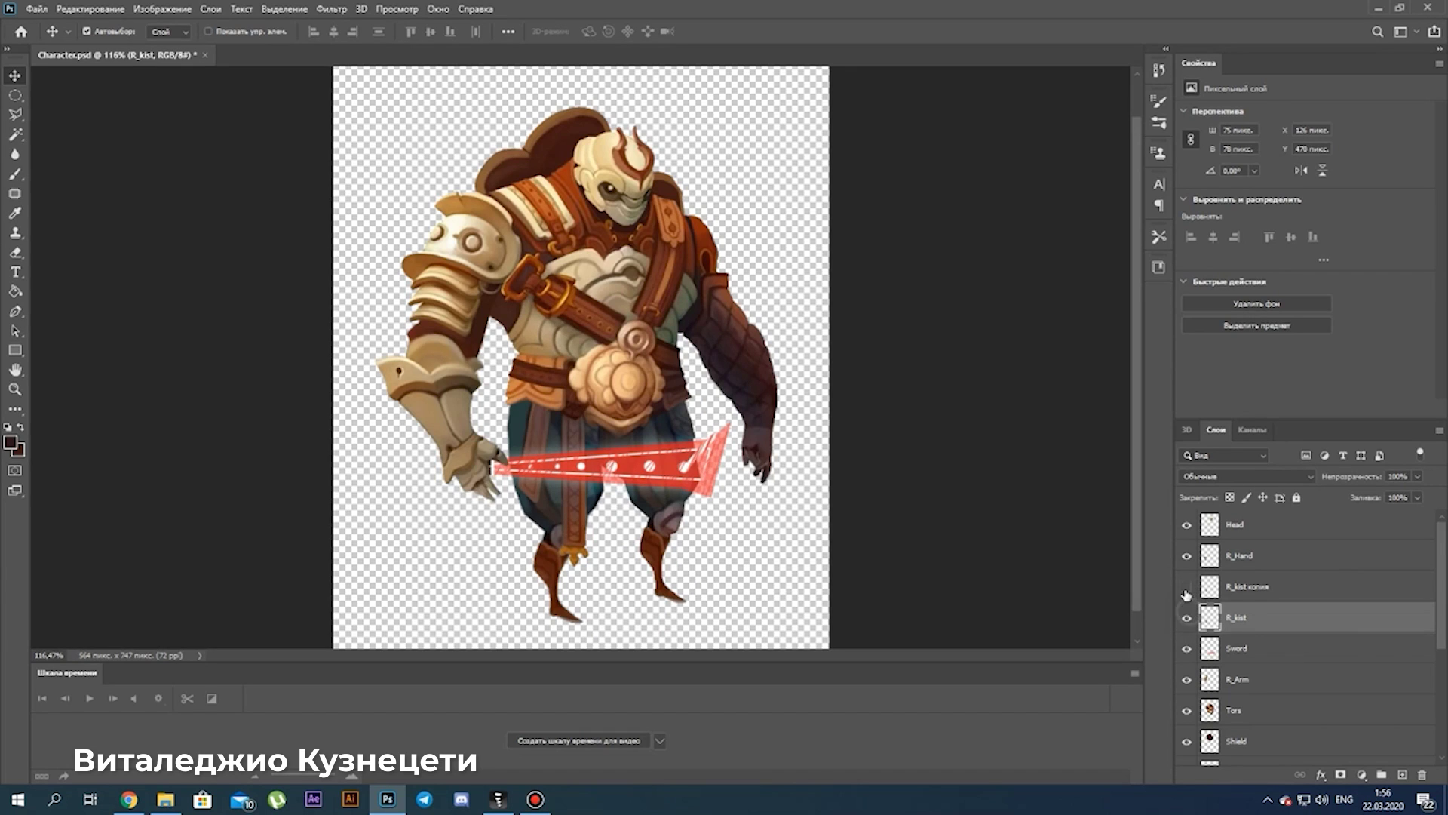
Step: Export the character's layers with the PhotoshopToSpine script at 100% scale and 1 px padding, writing Spine JSON
scroll(1249, 601, "down", 1)
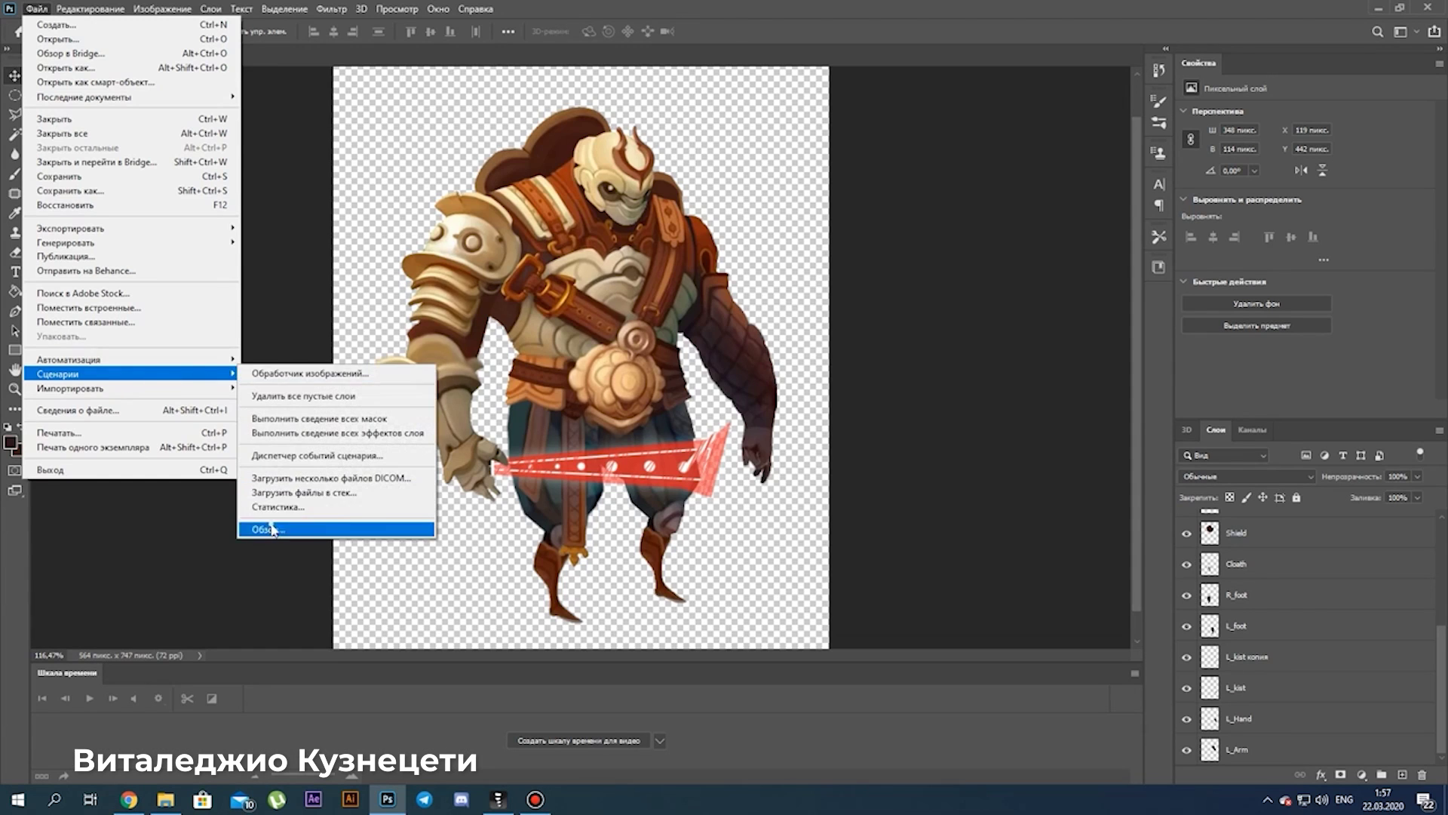
left_click(271, 526)
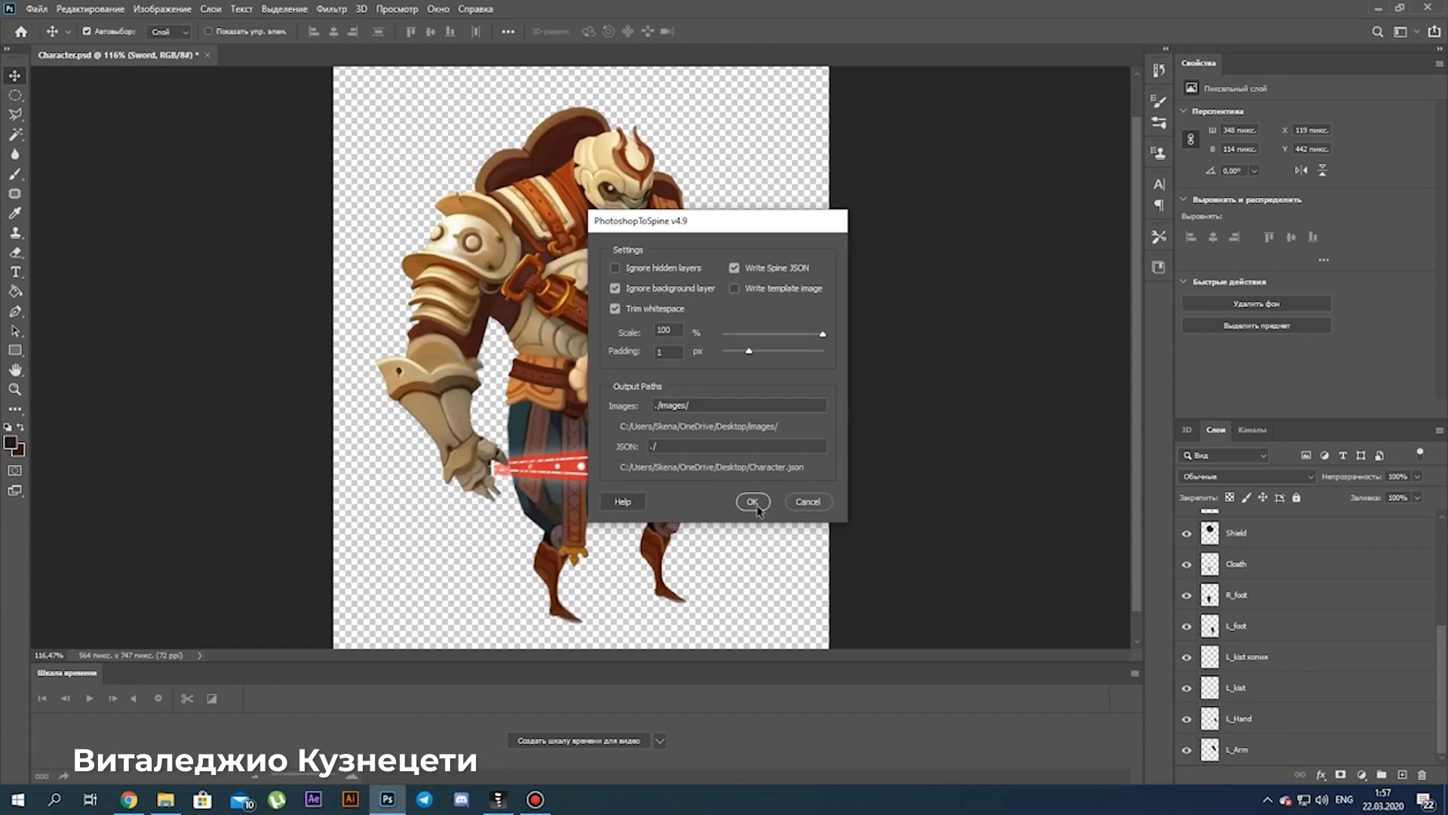
left_click(753, 502)
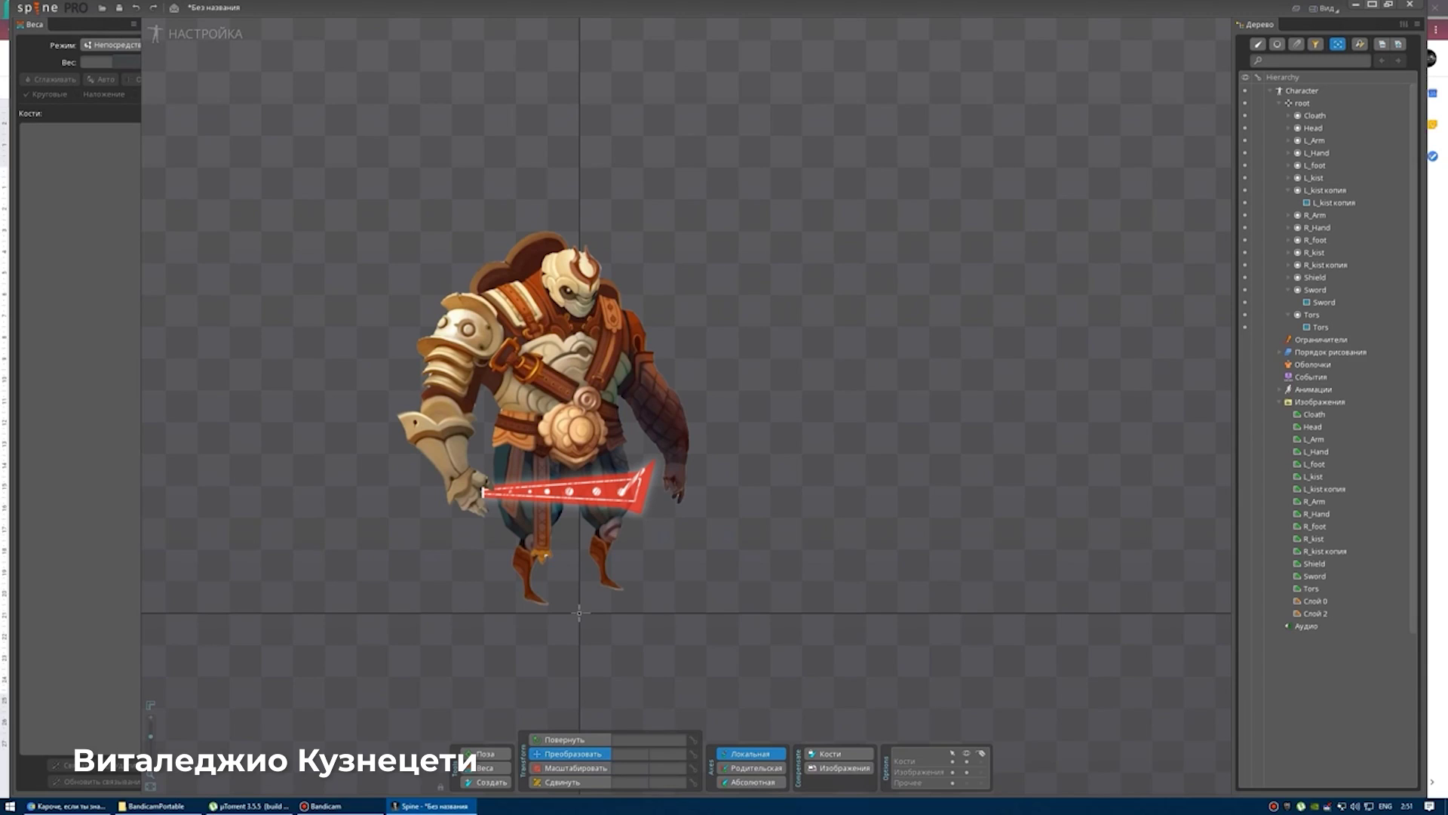
Step: Switch to Spine and begin editing the L_Hand mesh by placing a point on the forearm's edge
left_click(1392, 6)
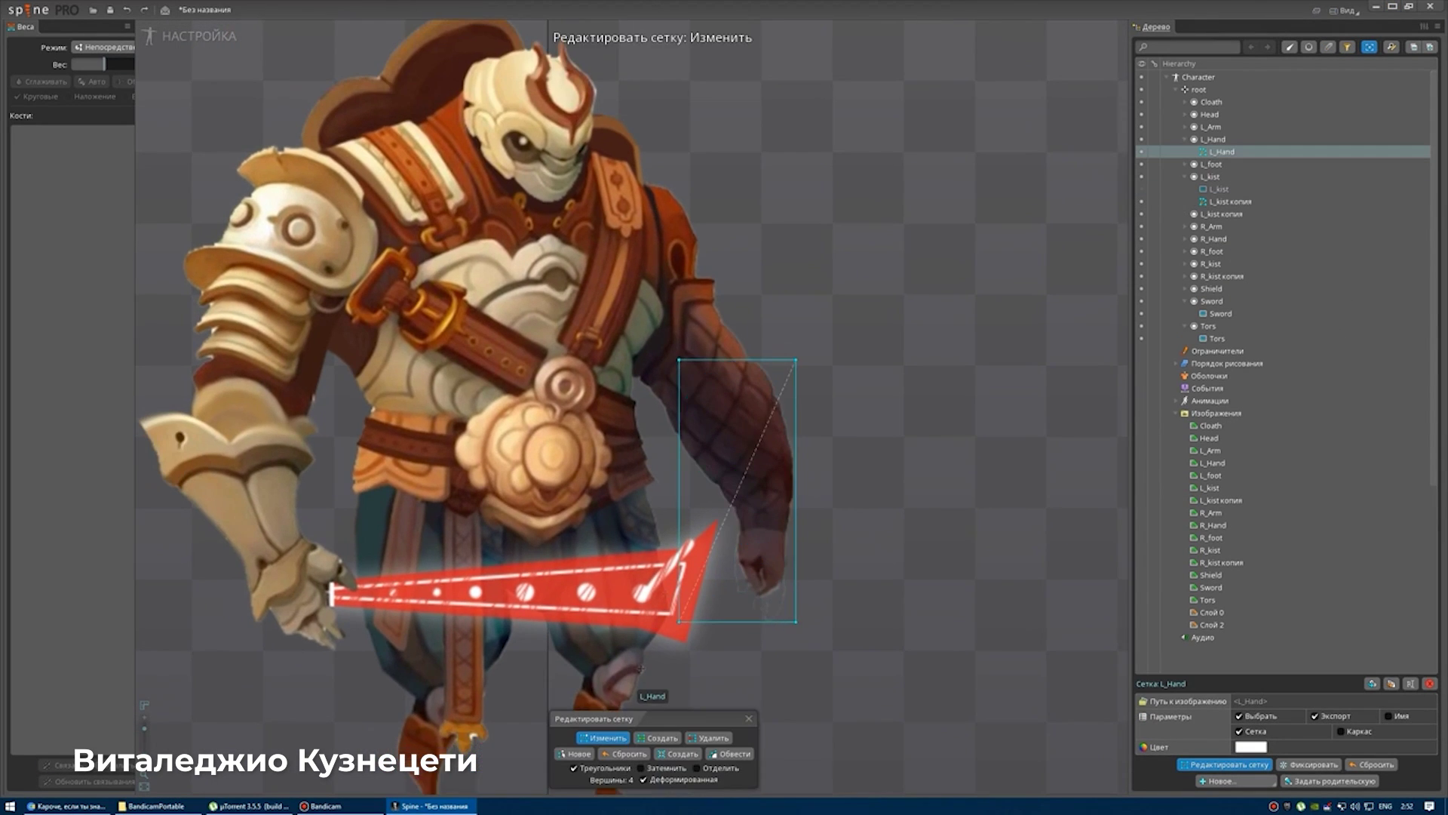
left_click(689, 389)
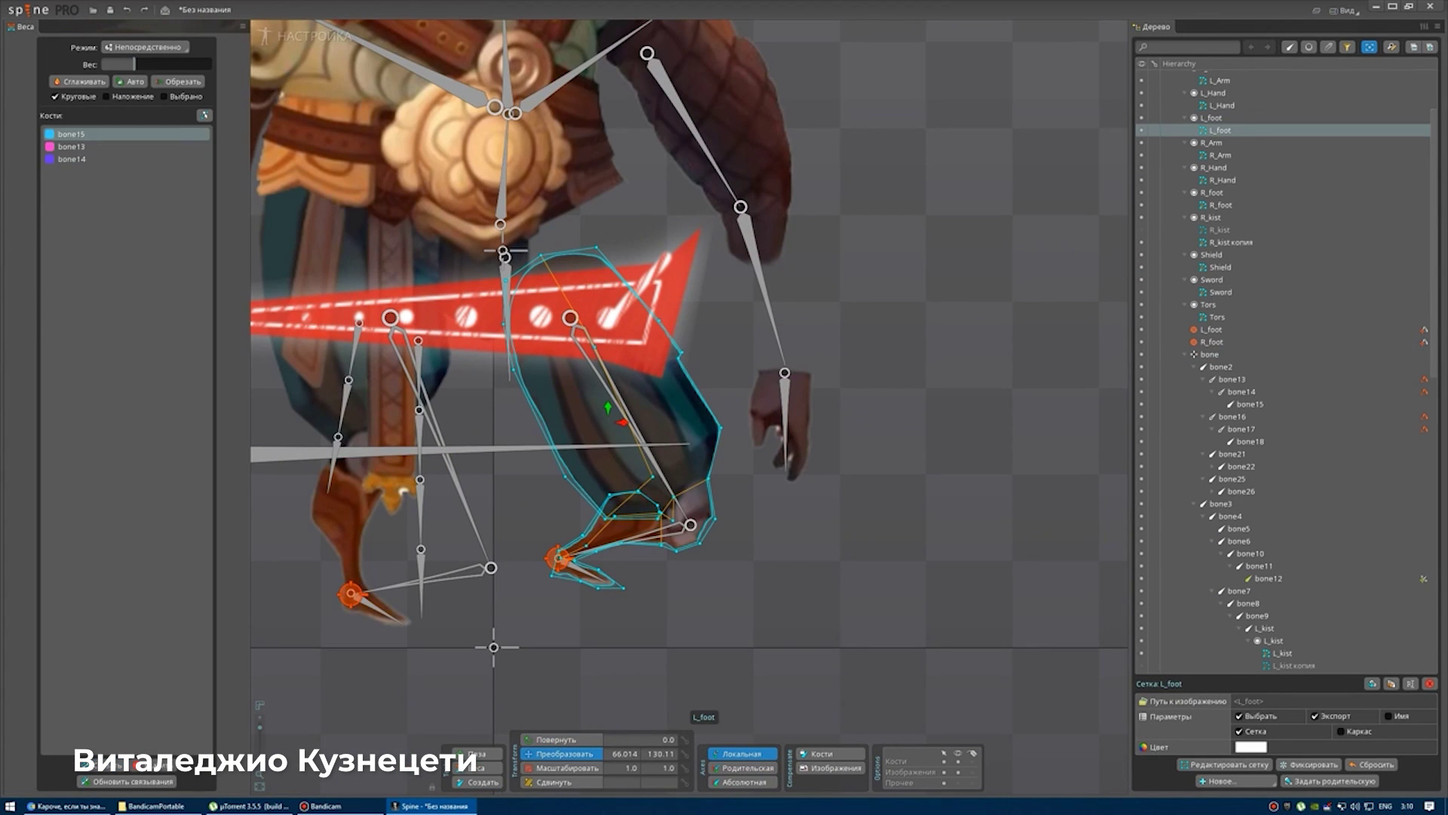
Step: Select the Head mesh's vertices down the middle of the face for weighting between bone5 and HeadTurn
scroll(648, 538, "down", 5)
left_click(493, 646)
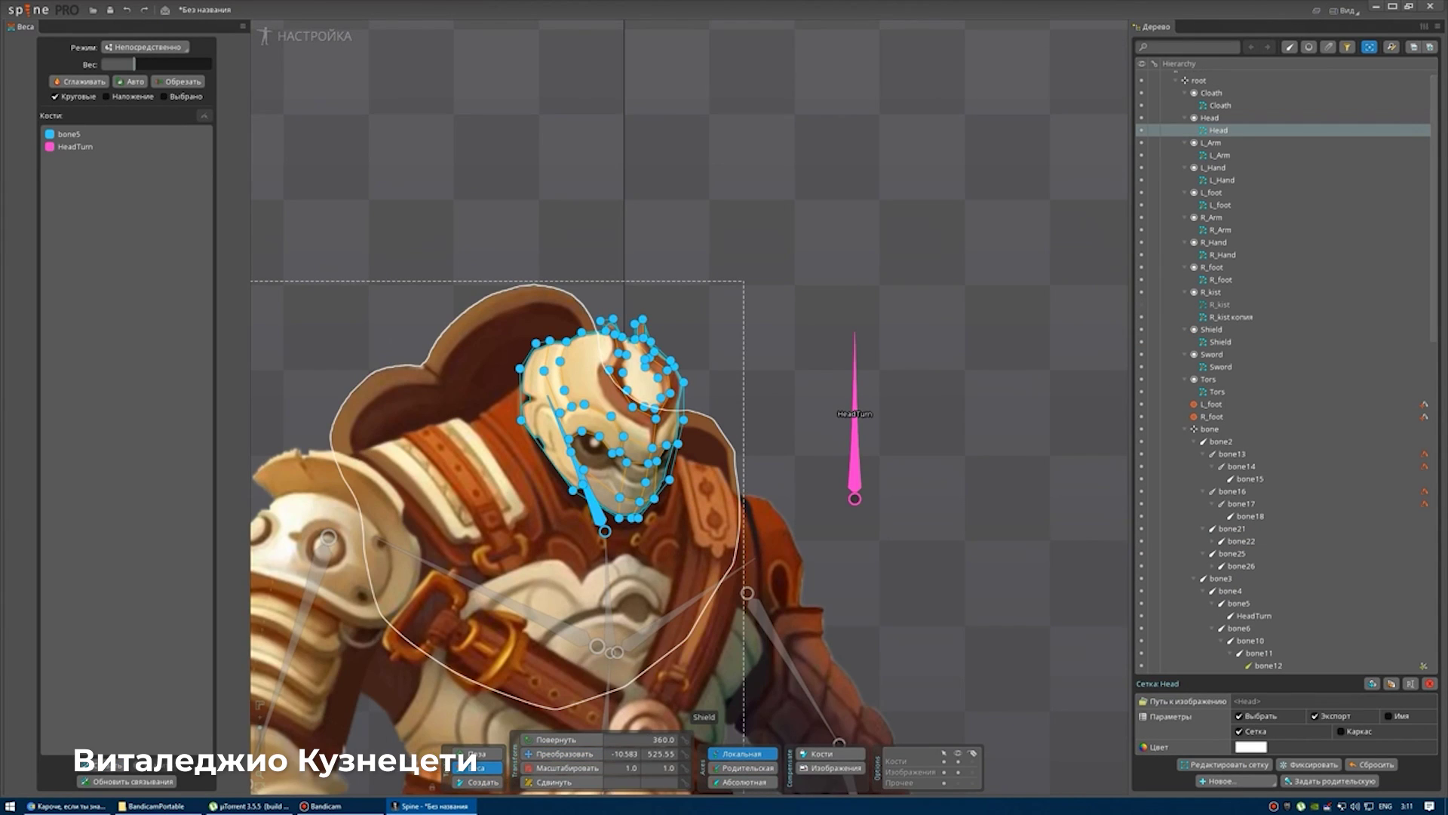
scroll(710, 472, "up", 2)
scroll(609, 491, "up", 1)
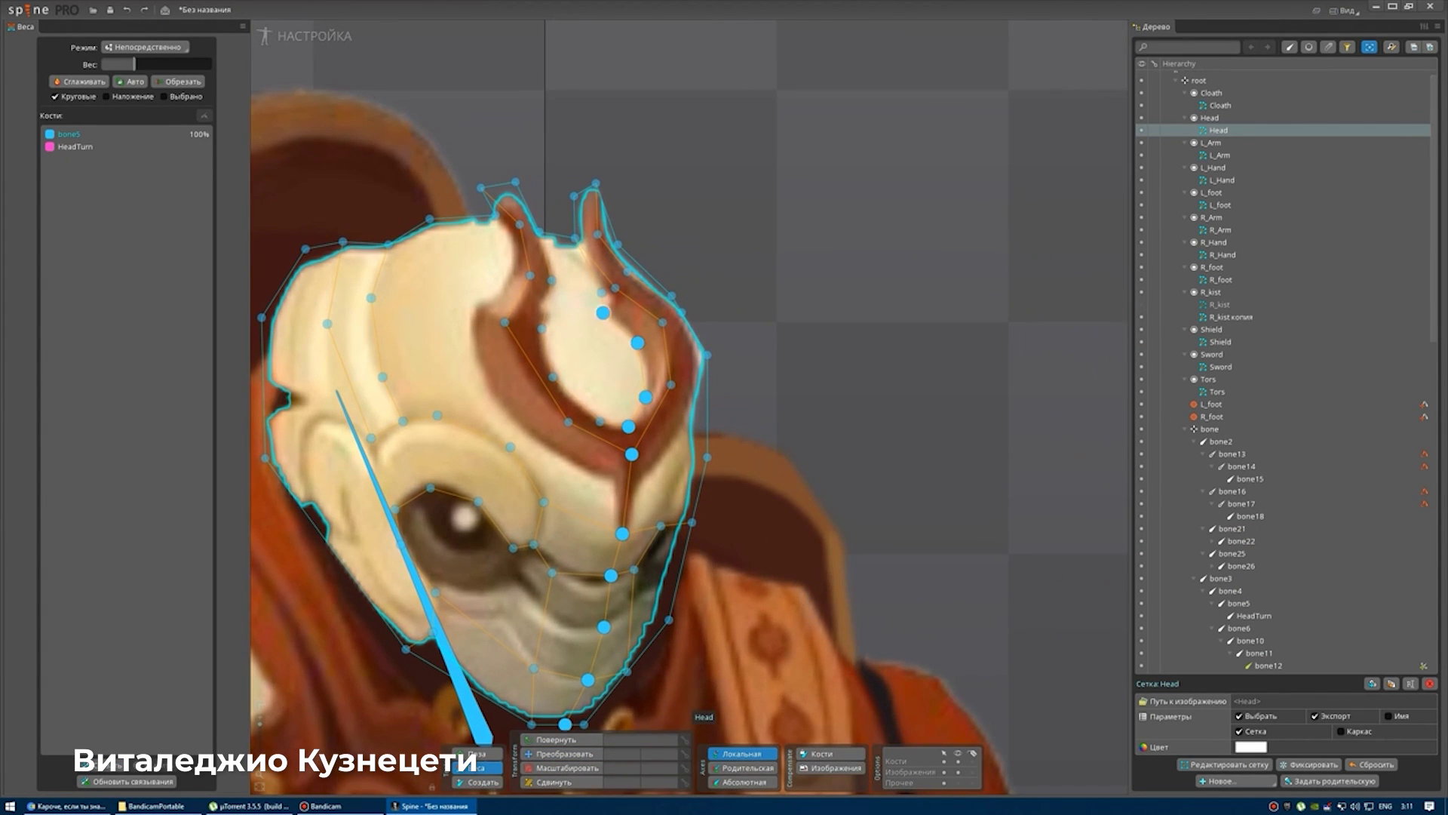
scroll(610, 491, "down", 2)
scroll(671, 482, "up", 4)
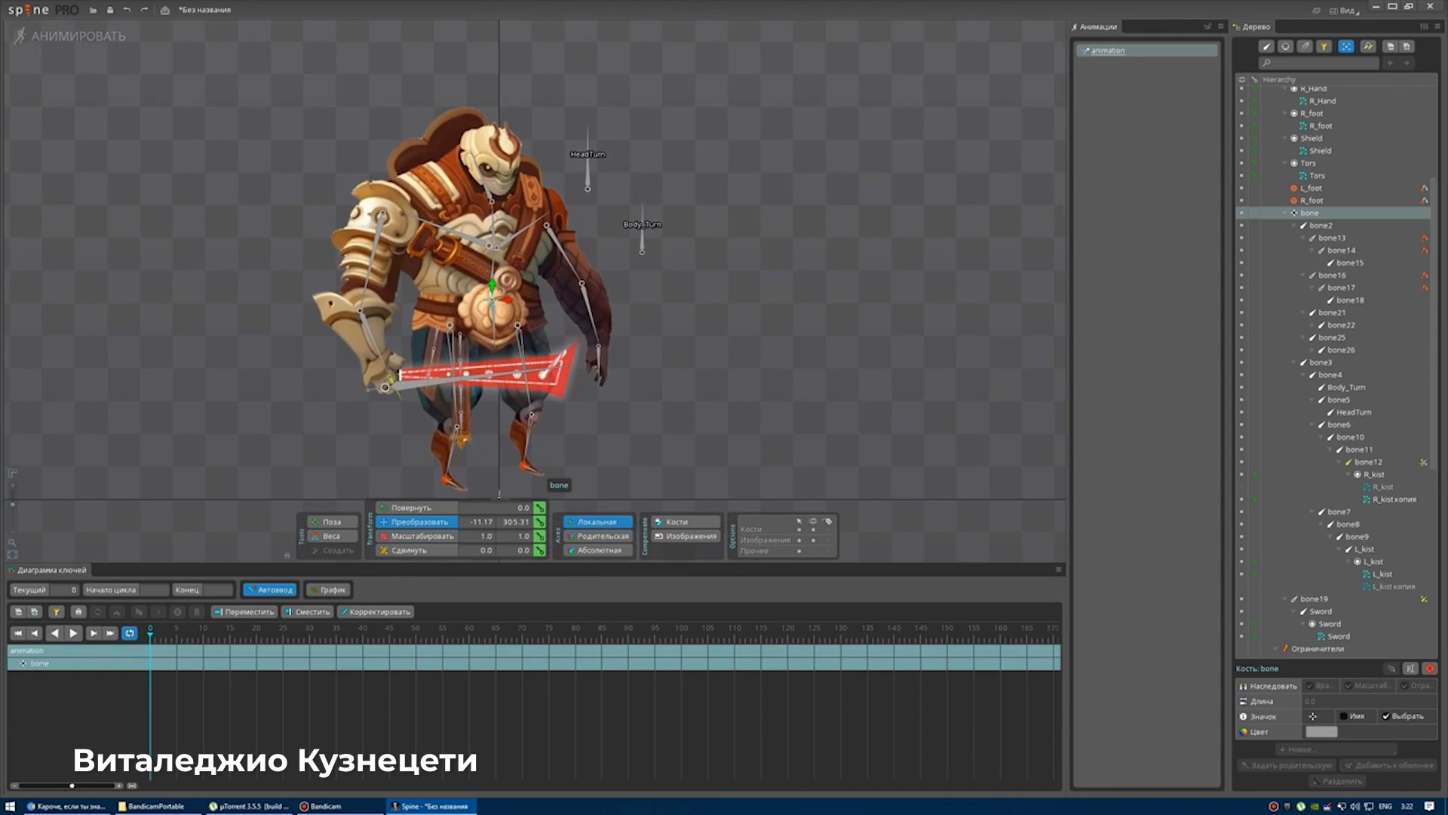
Step: Key the main bone lowered to Y 298.73 at frame 40, paste its starting key at frame 70, and play the loop
left_click(521, 443)
scroll(564, 380, "up", 2)
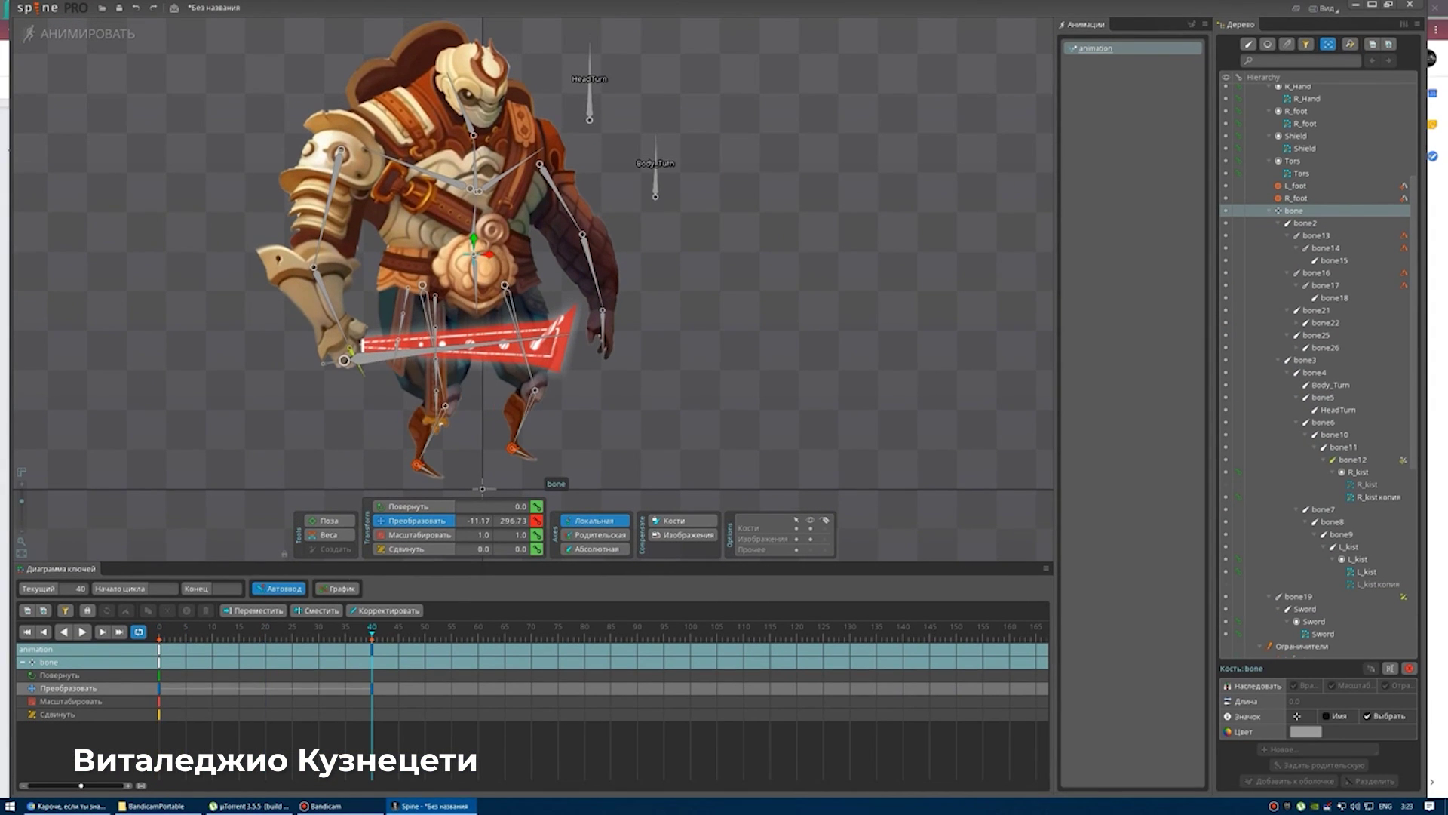
key("ctrl+v")
key("space")
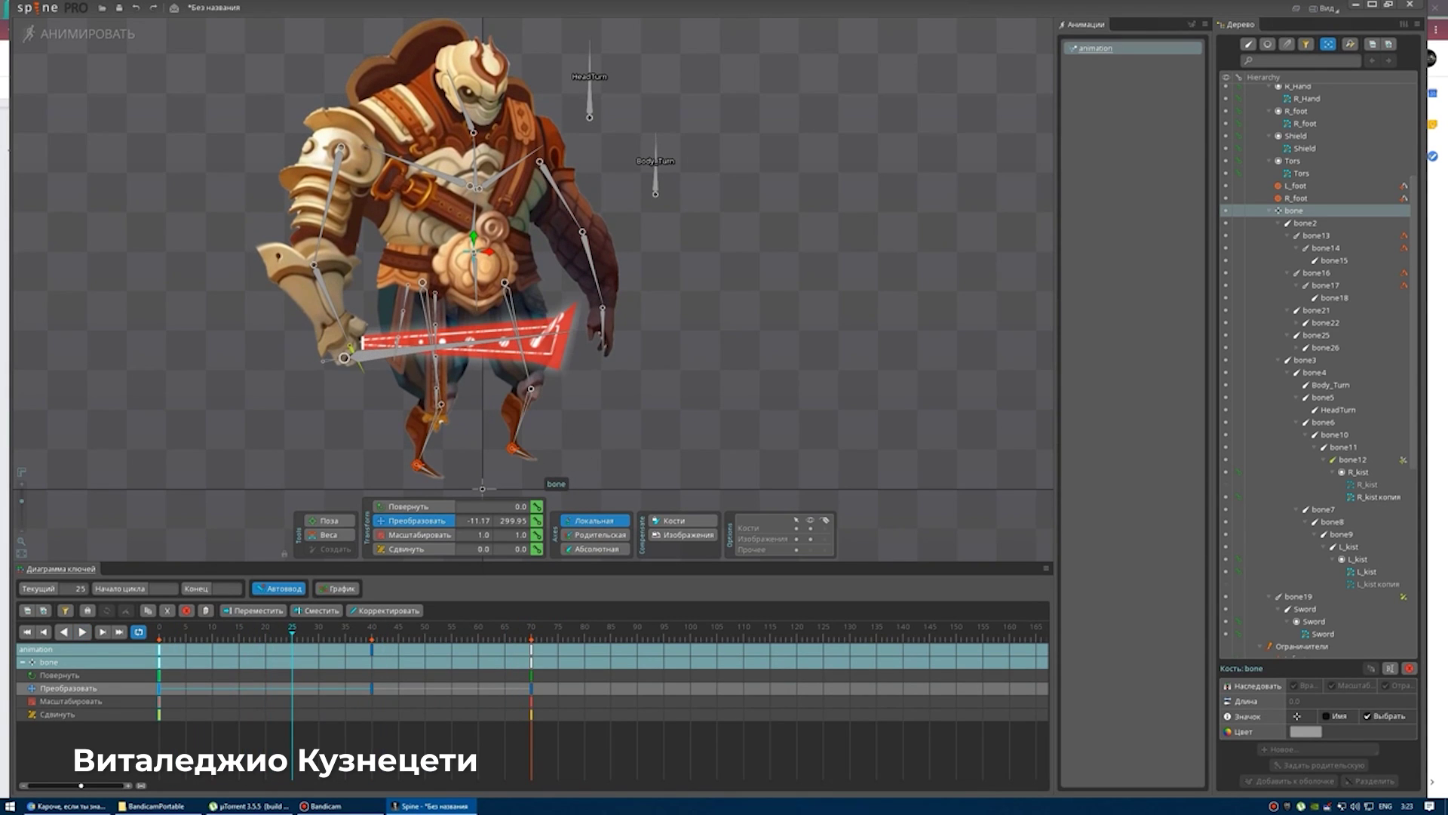
Step: Retime the bone's keys to frames 31 and 55, ease its translation with a Bezier curve, and play the animation
key("ctrl+shift+g")
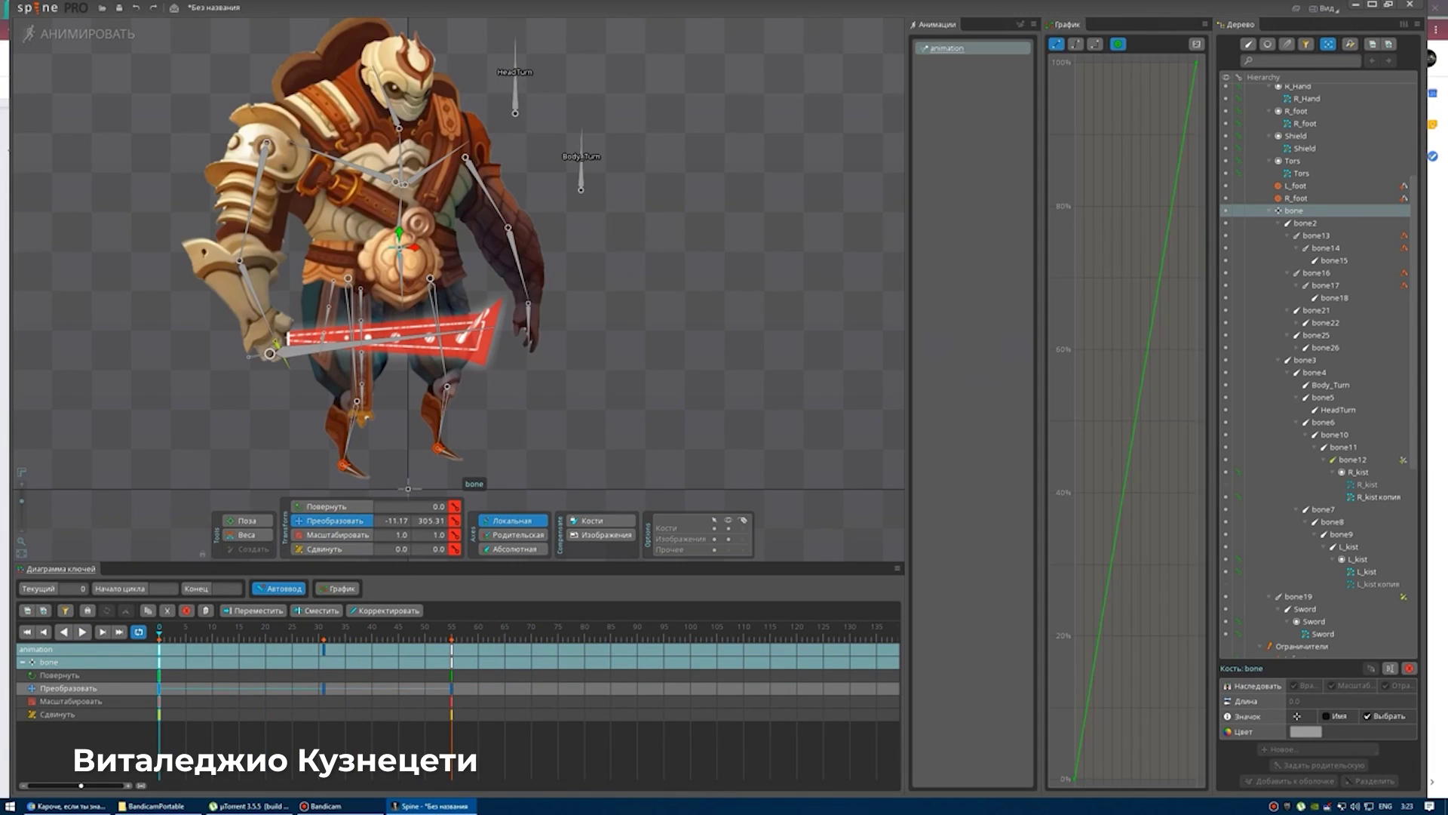
key("space")
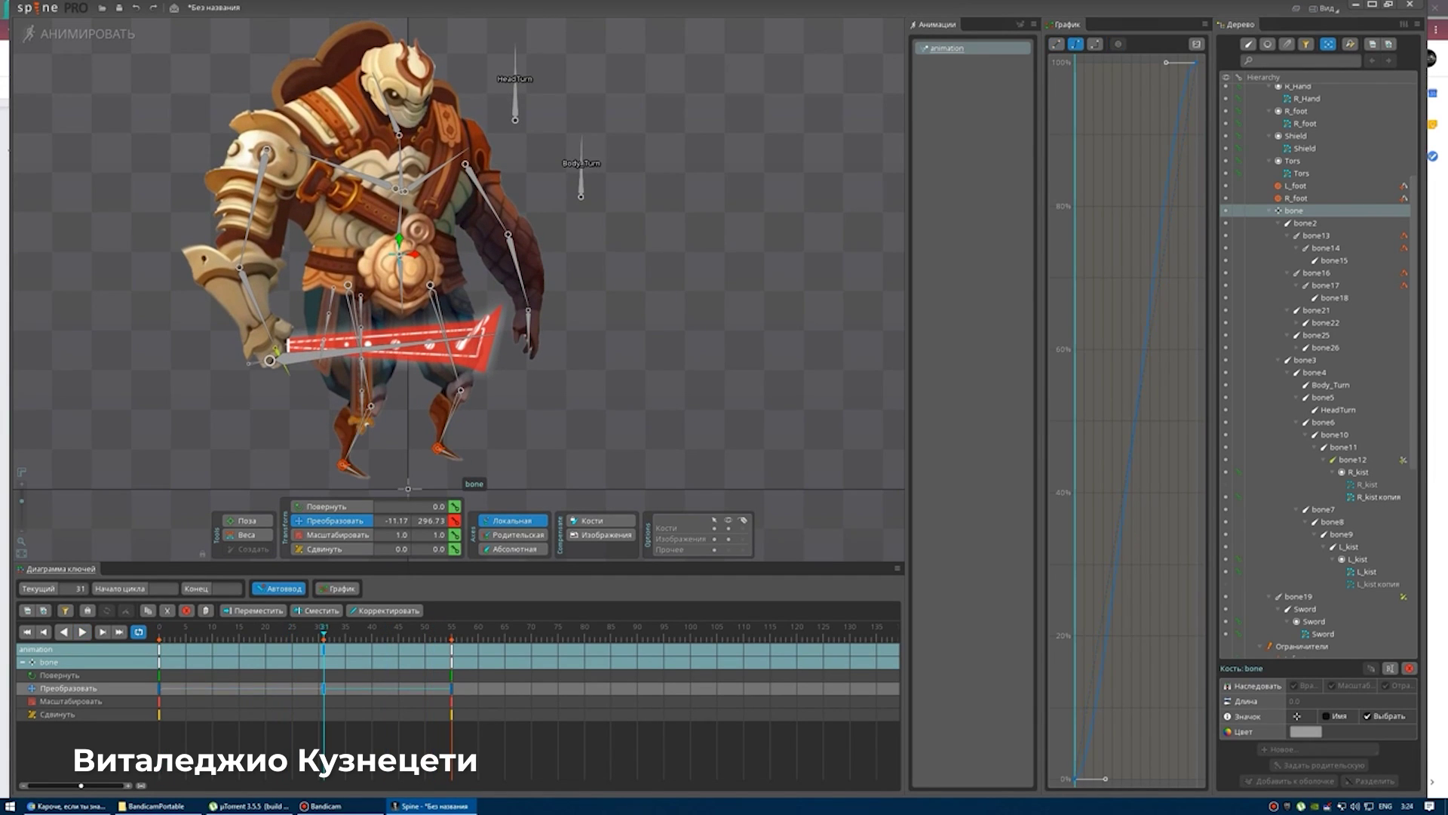
Step: Play the Attack animation and stop it to review the sword swing
scroll(520, 332, "up", 5)
left_click(411, 339)
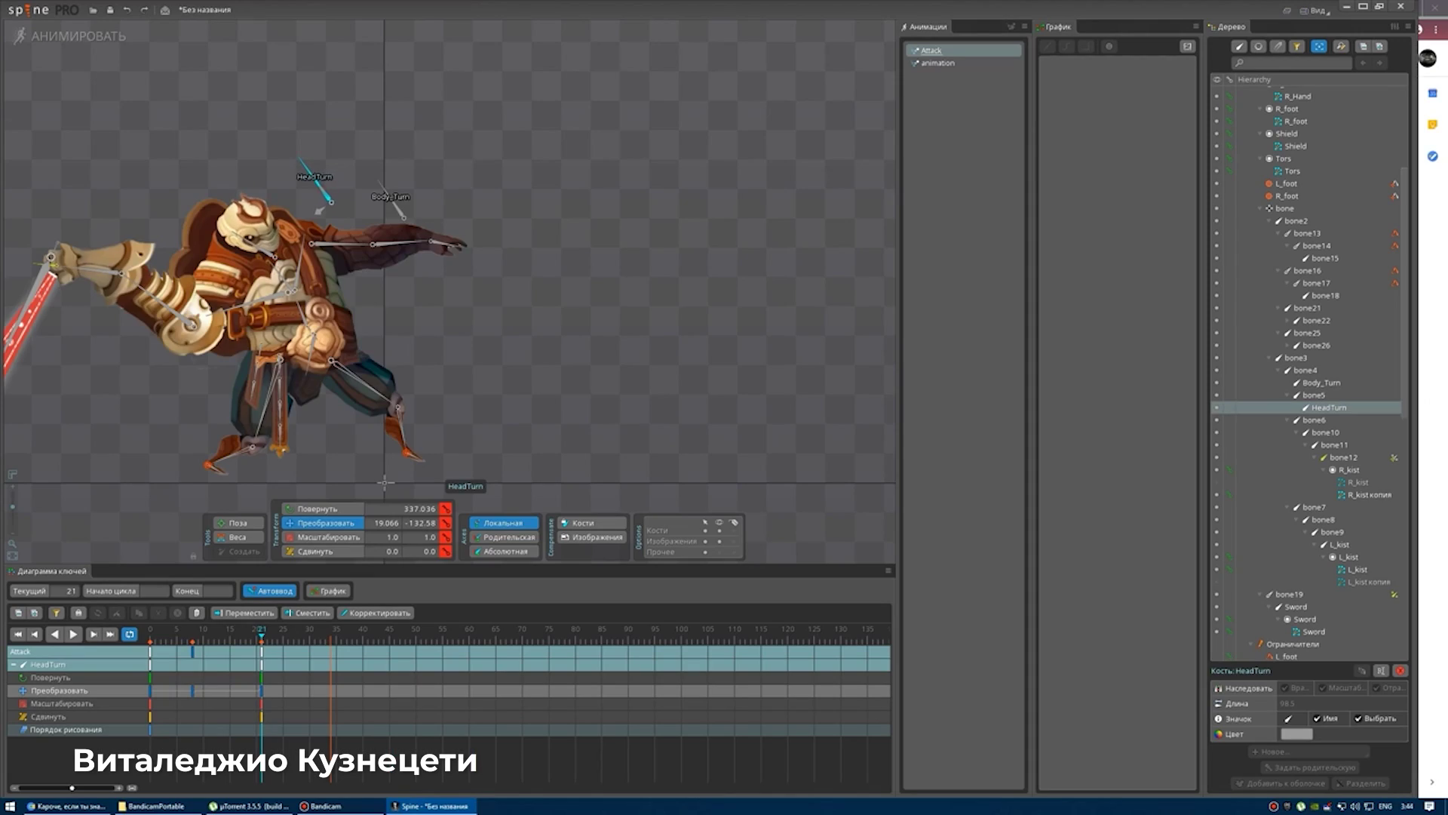
key("space")
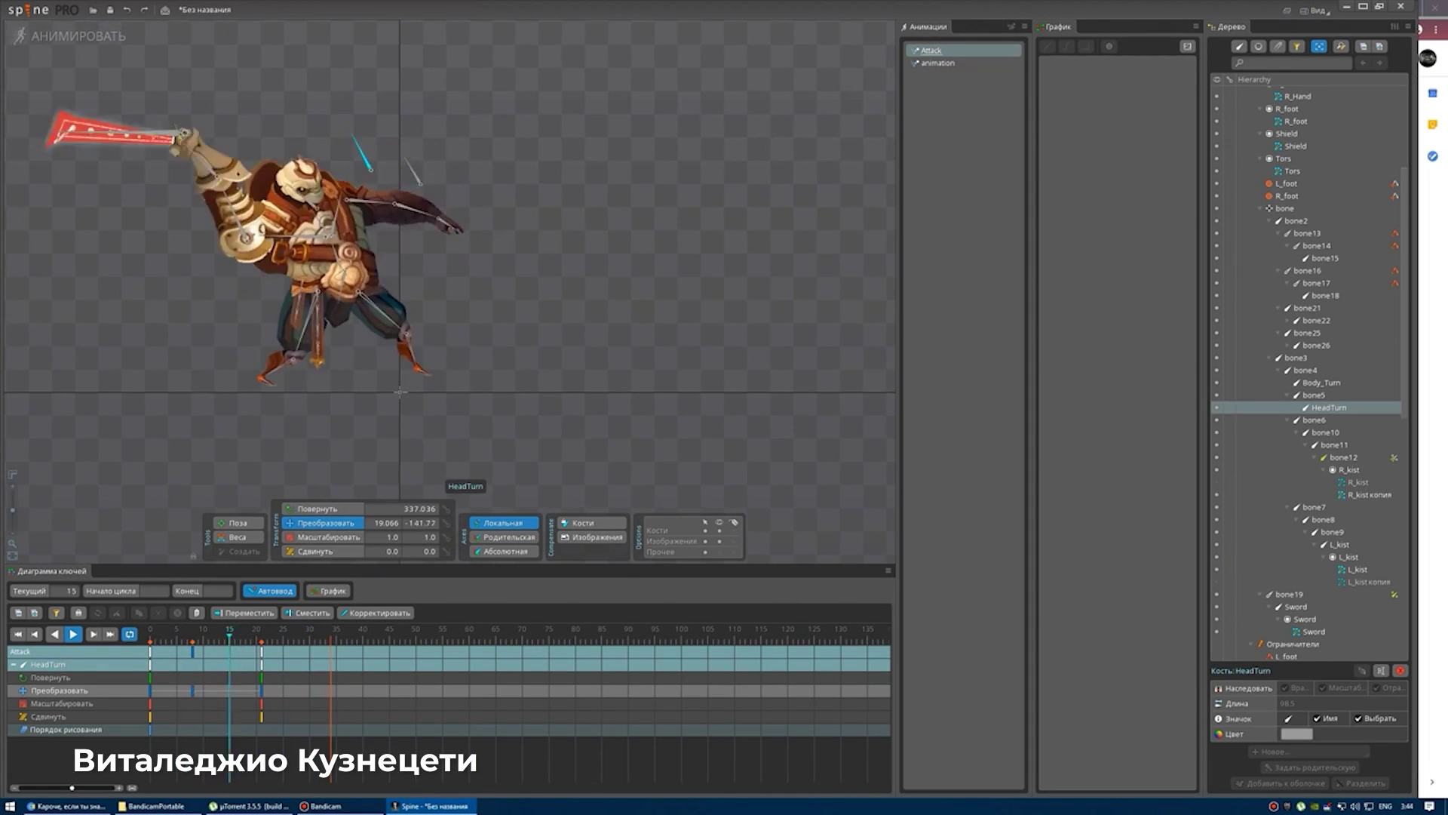
scroll(412, 199, "up", 2)
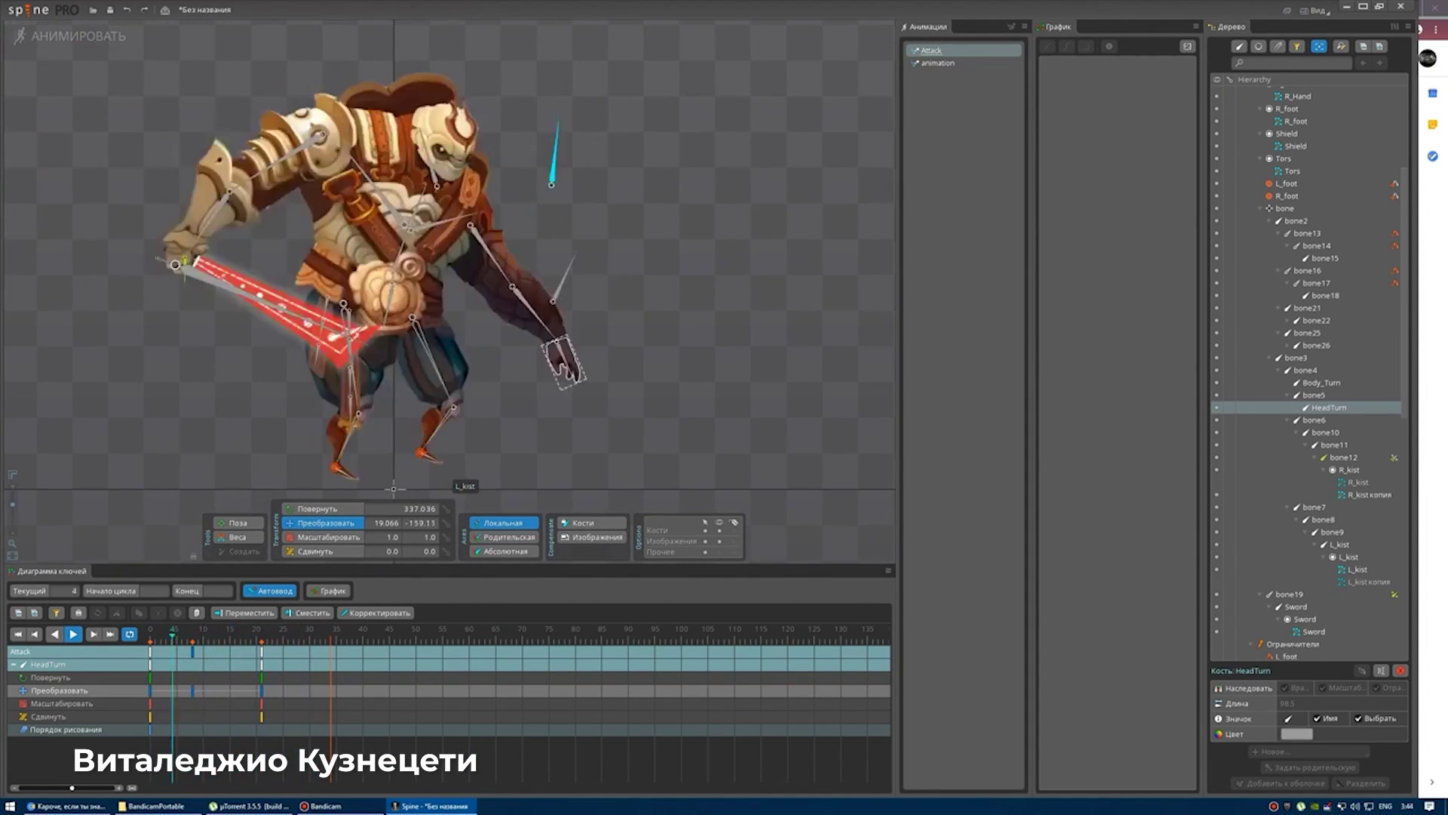
key("space")
scroll(382, 304, "up", 3)
Step: Open the Sword transform constraint attached to bone19 and set its rotate and translate mix to 0 at frame 26
left_click(382, 305)
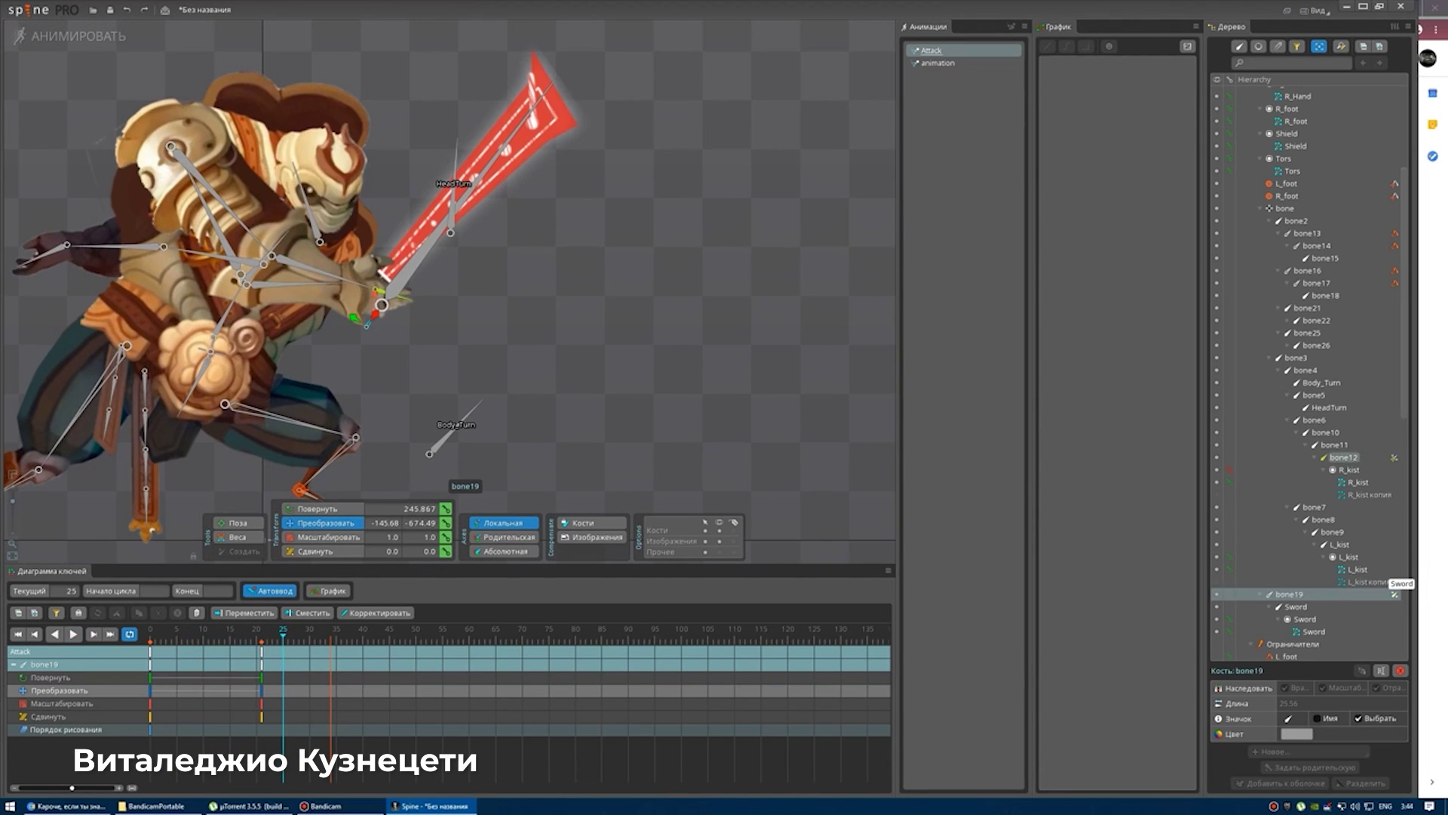
left_click(1395, 594)
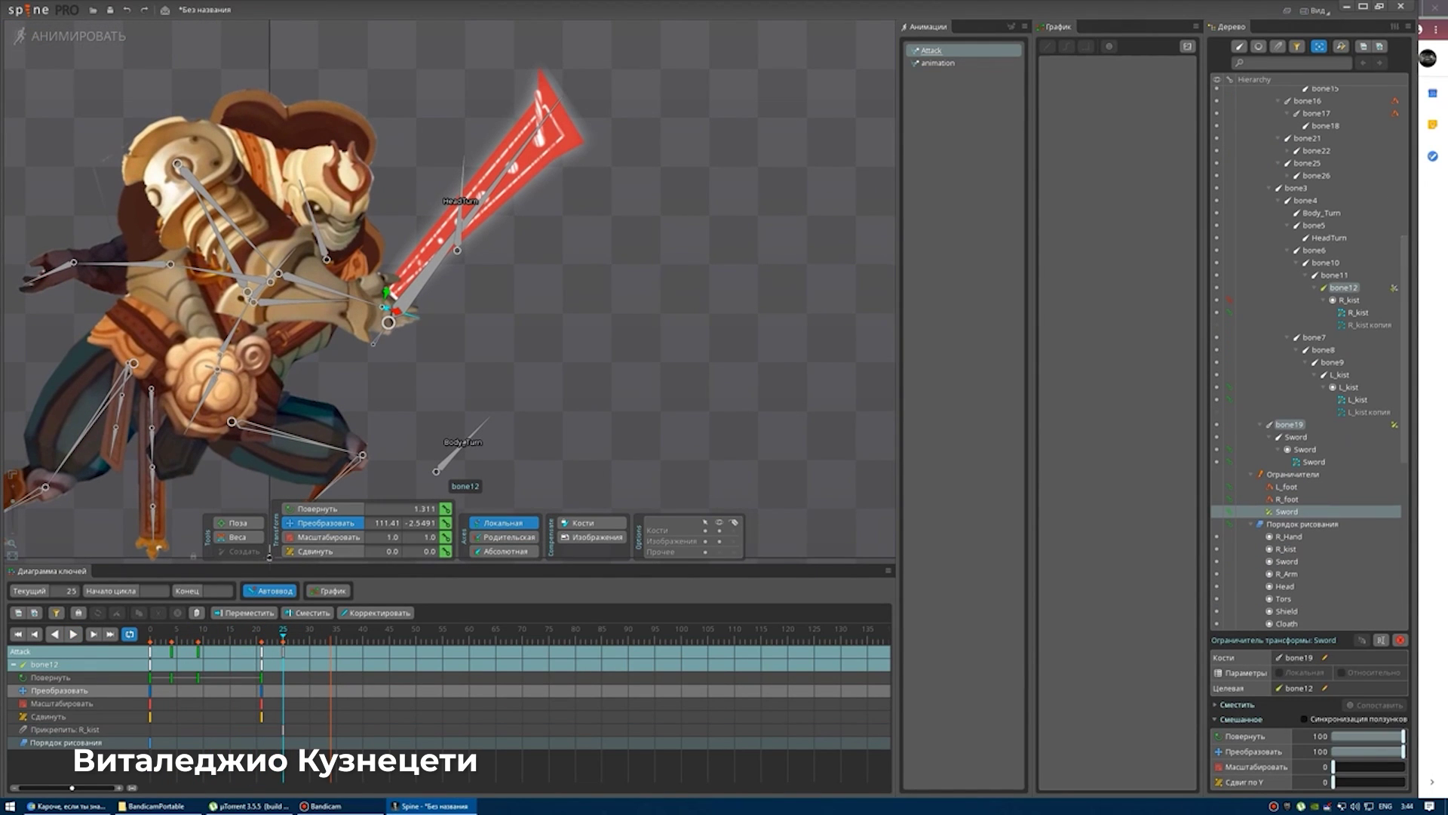
left_click_drag(1403, 736, 1333, 736)
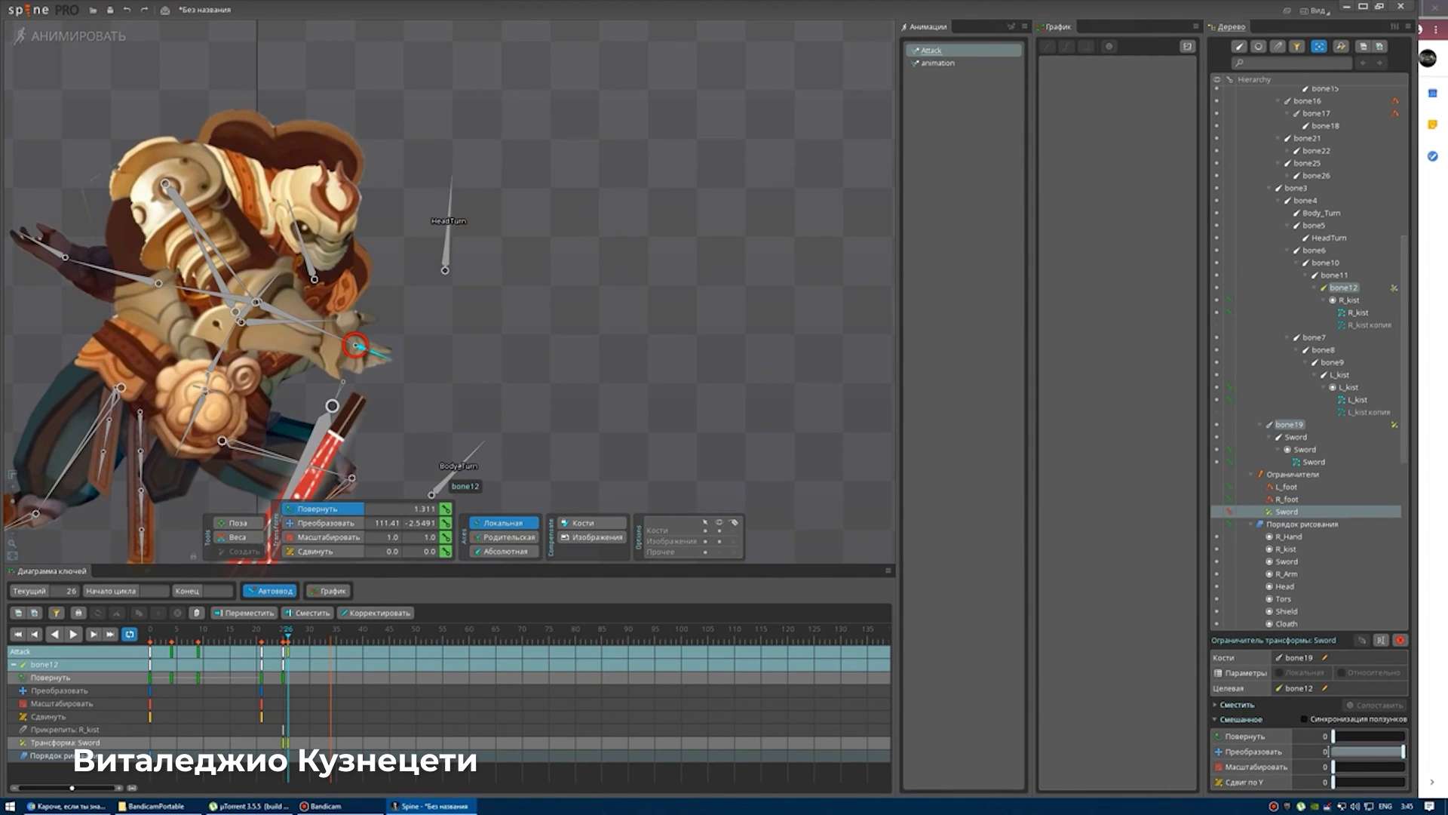
scroll(449, 290, "down", 3)
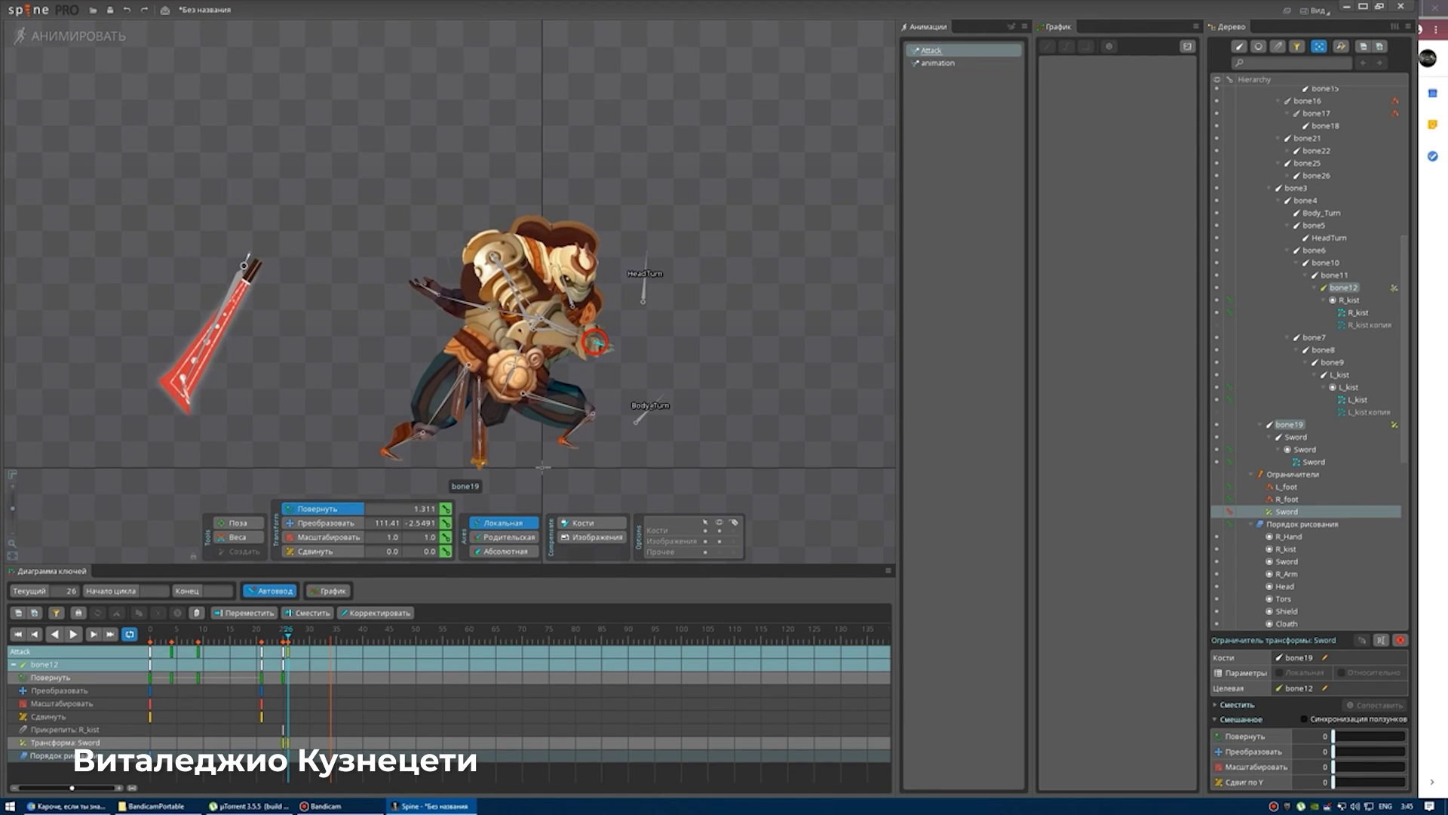
Step: Place bone19 with the sword at the hand on frame 25, rotated 54.852 at 239.47, 39.16, and move it away at frame 30
left_click(226, 294)
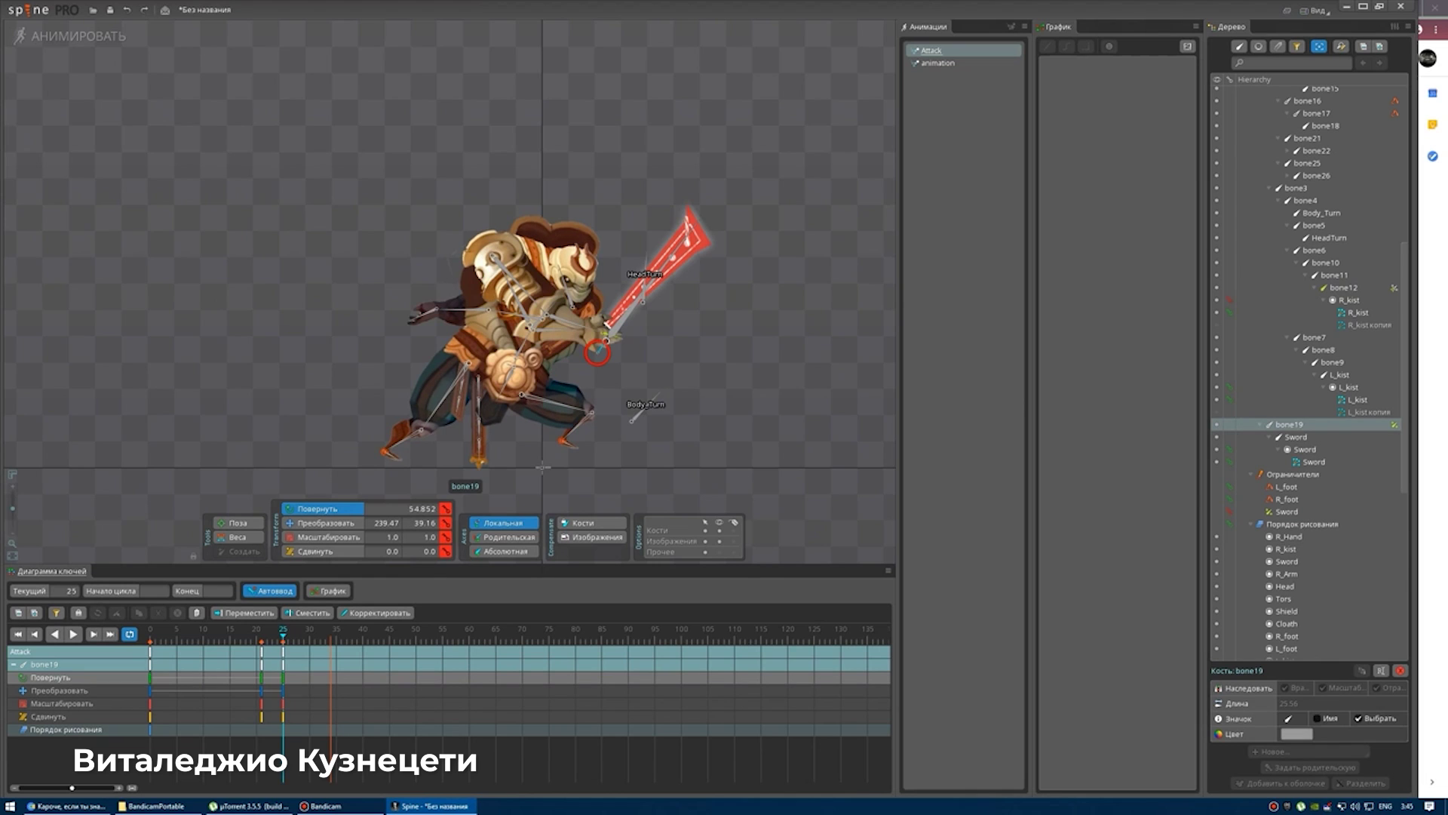
key("v")
left_click(309, 634)
left_click_drag(291, 323, 790, 323)
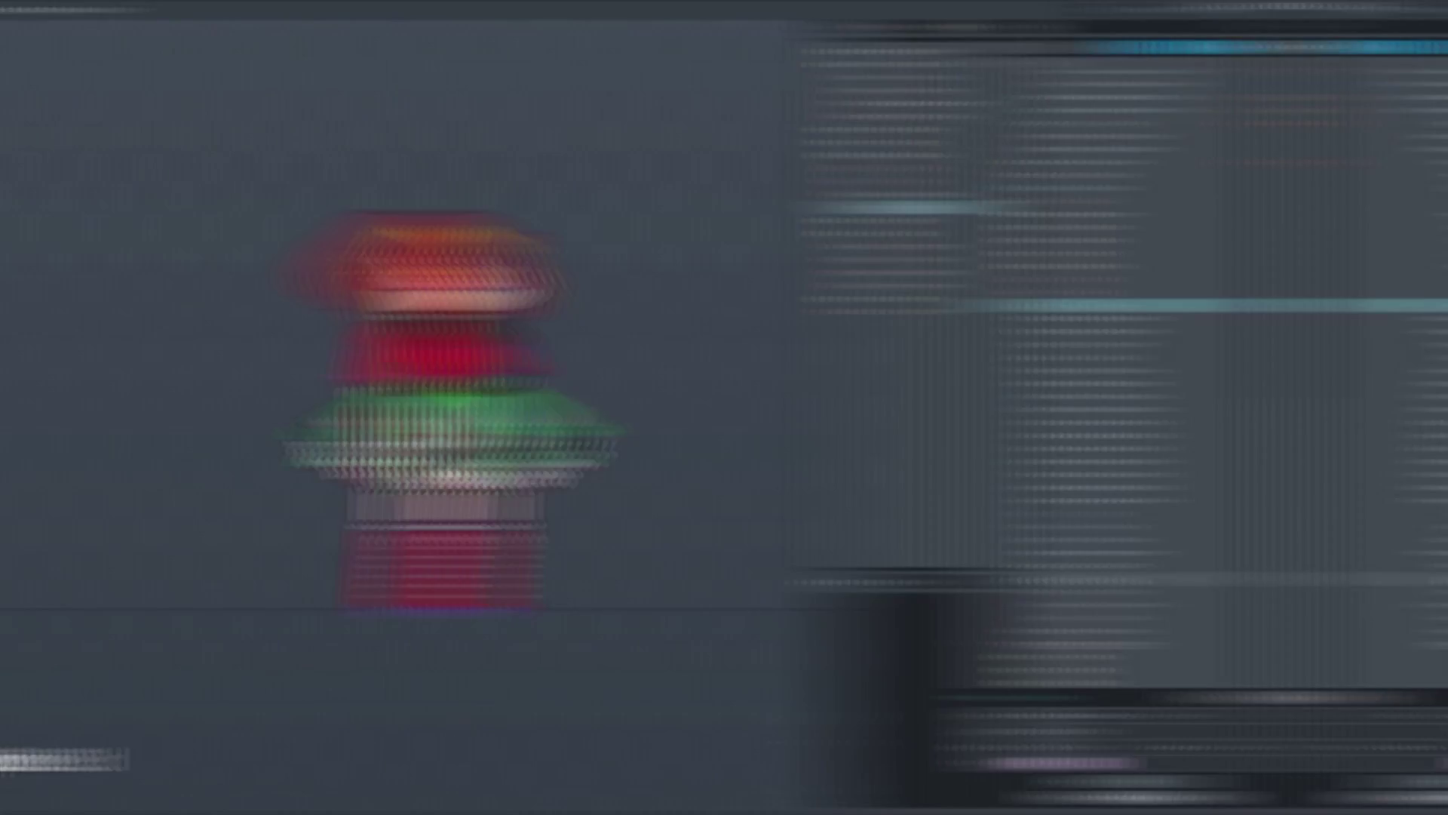
Step: Preview the full skins girl, girl-blue-cape and girl-spring-dress on the mix-and-match walk animation
scroll(1259, 467, "down", 5)
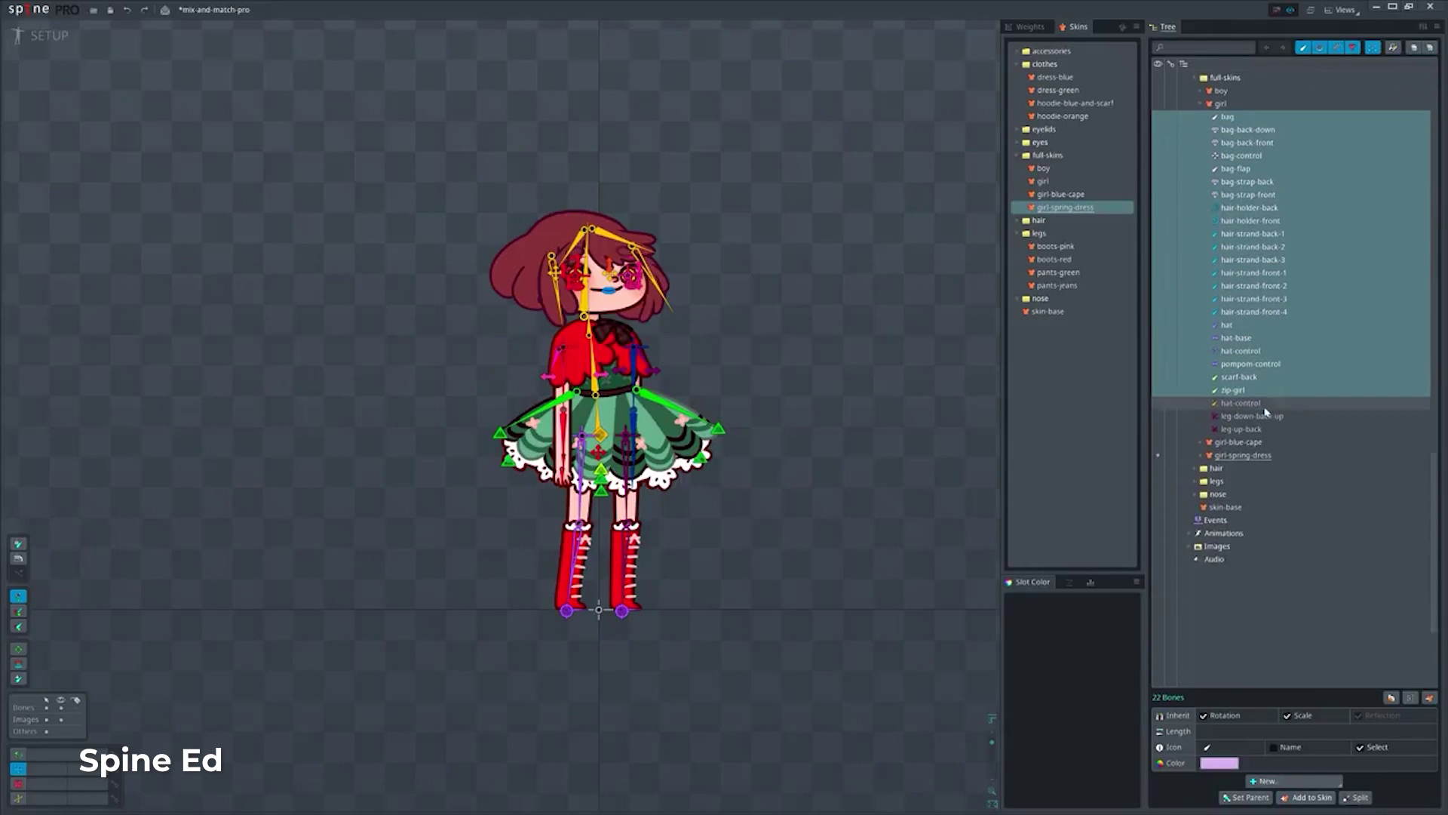
left_click(1201, 97)
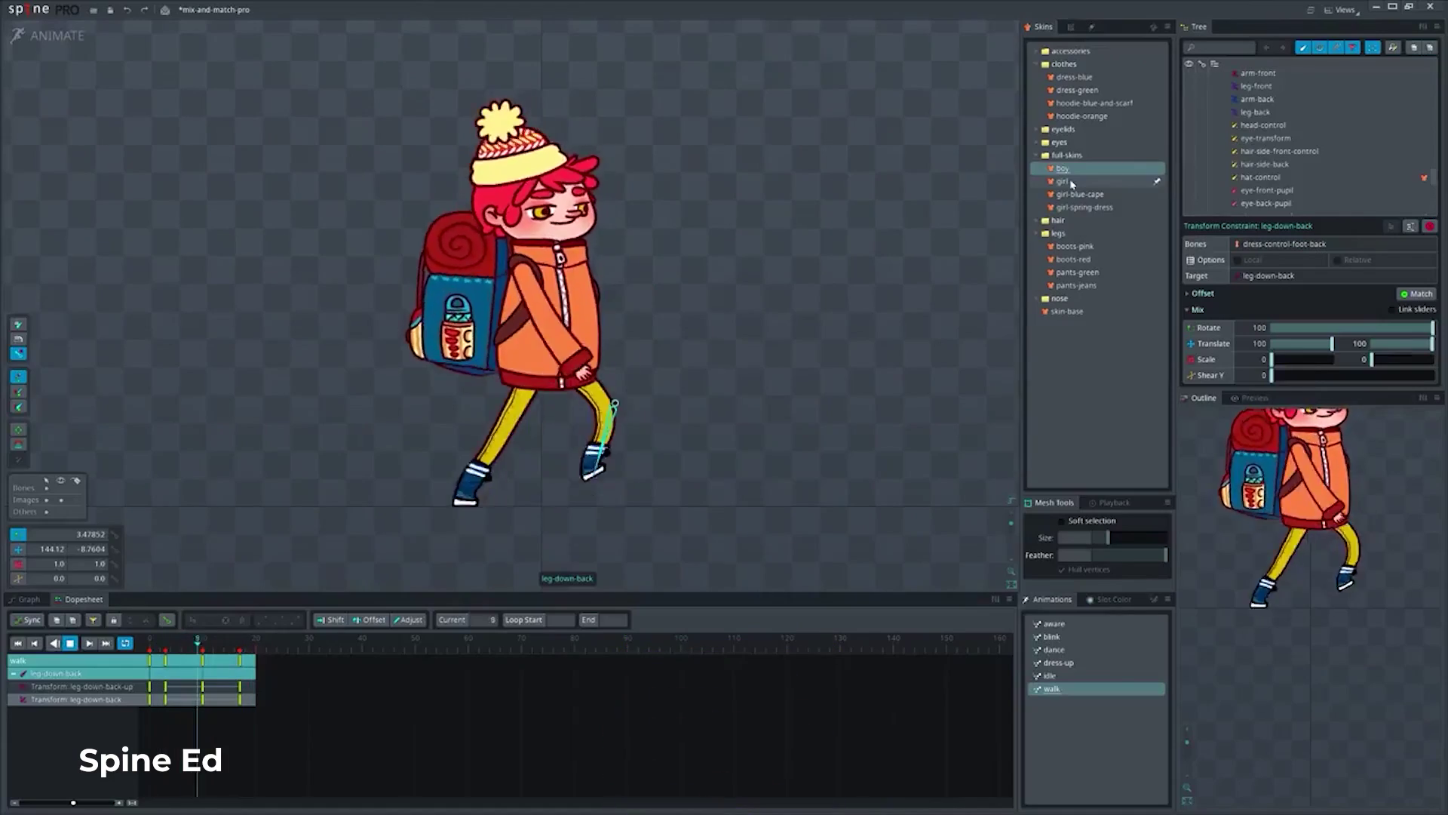
left_click(1062, 181)
left_click(1081, 195)
left_click(1084, 207)
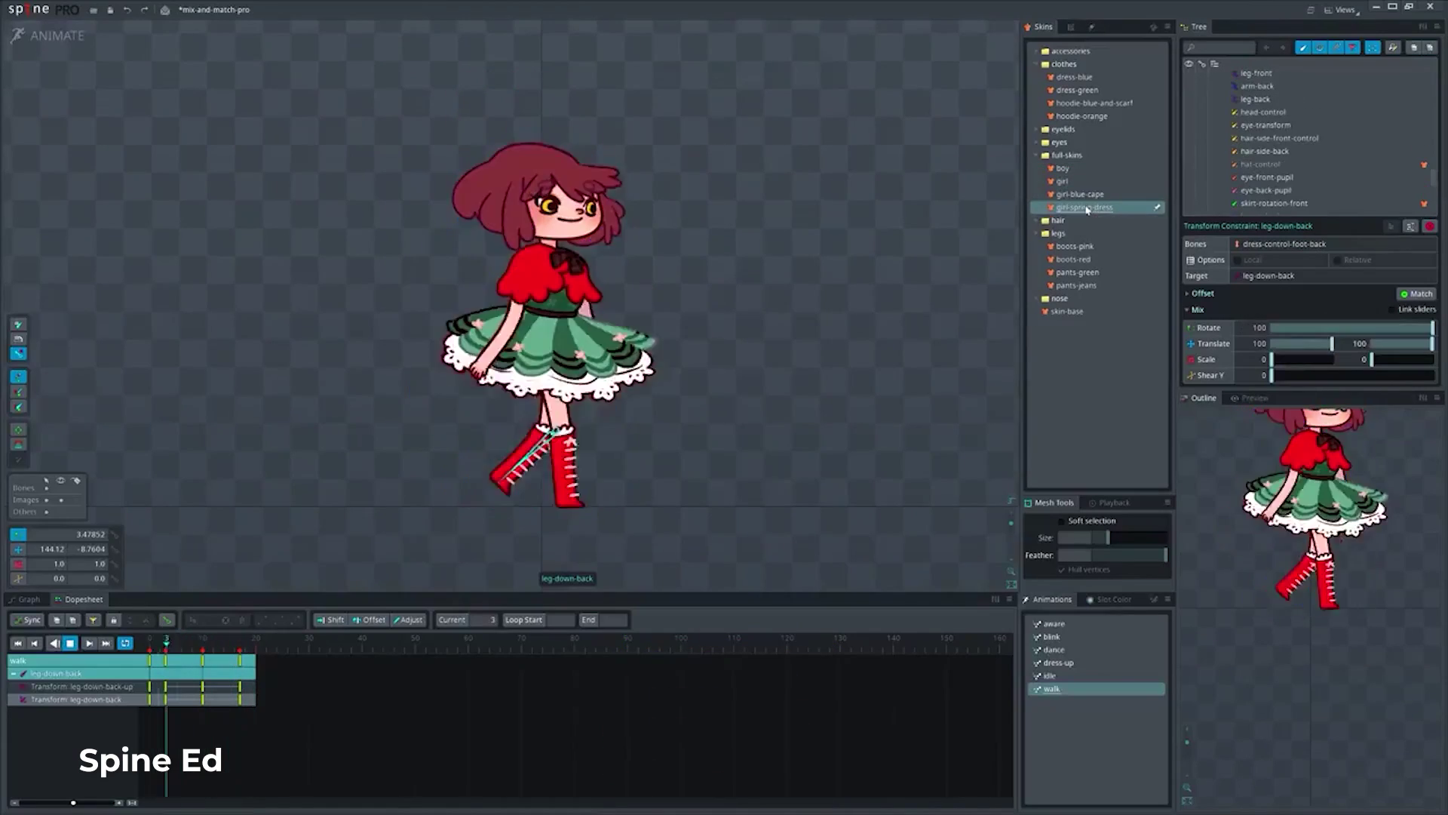
Step: Expand the accessories skins and pin bag and cape-blue onto the walking girl
left_click(1037, 50)
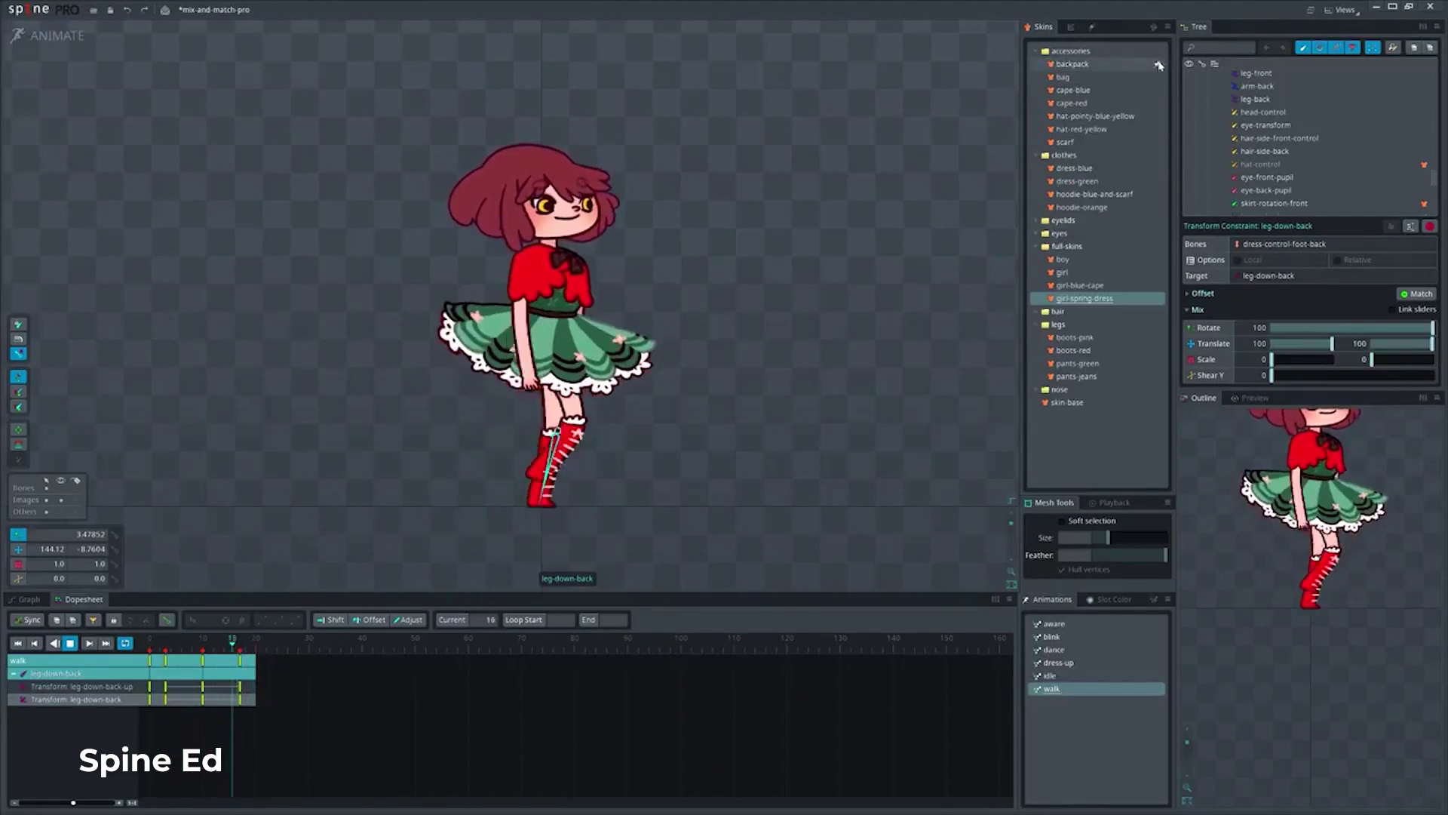
left_click(1159, 77)
left_click(1158, 90)
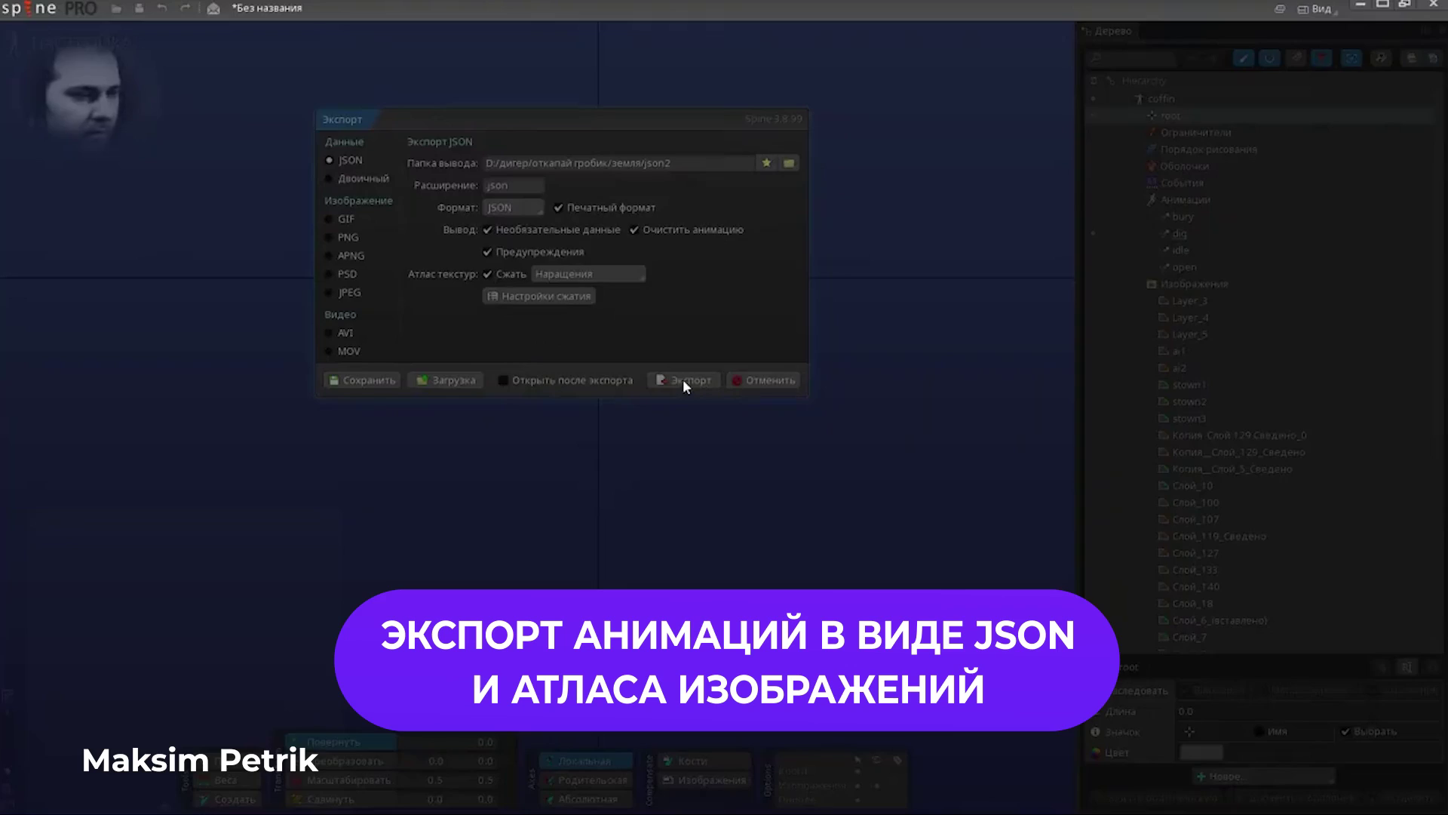
Step: Export the coffin skeleton as JSON with a packed texture atlas to the json2 folder
left_click(685, 379)
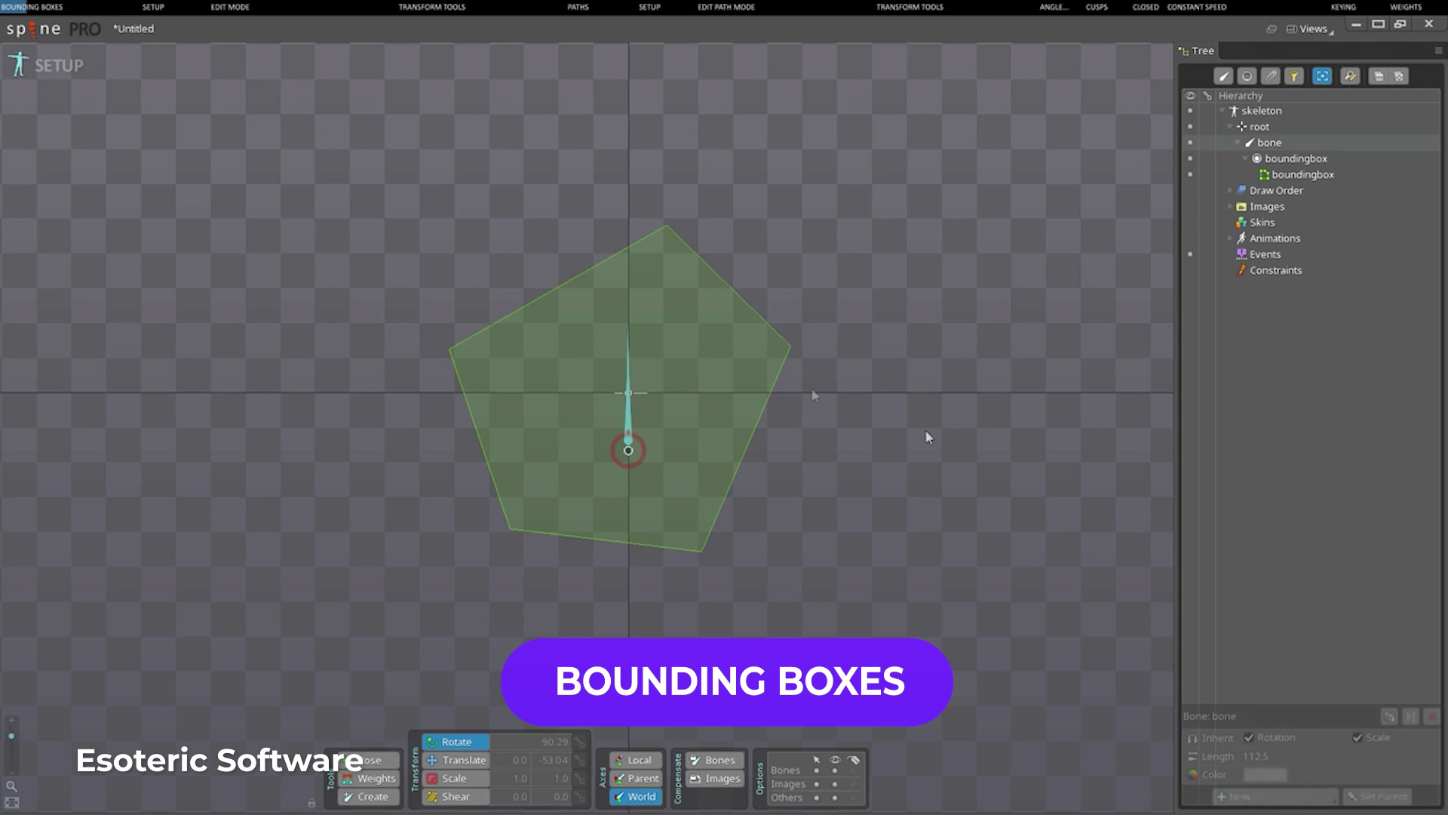
Step: Rotate the bone that carries the pentagonal bounding box
left_click_drag(857, 472, 815, 560)
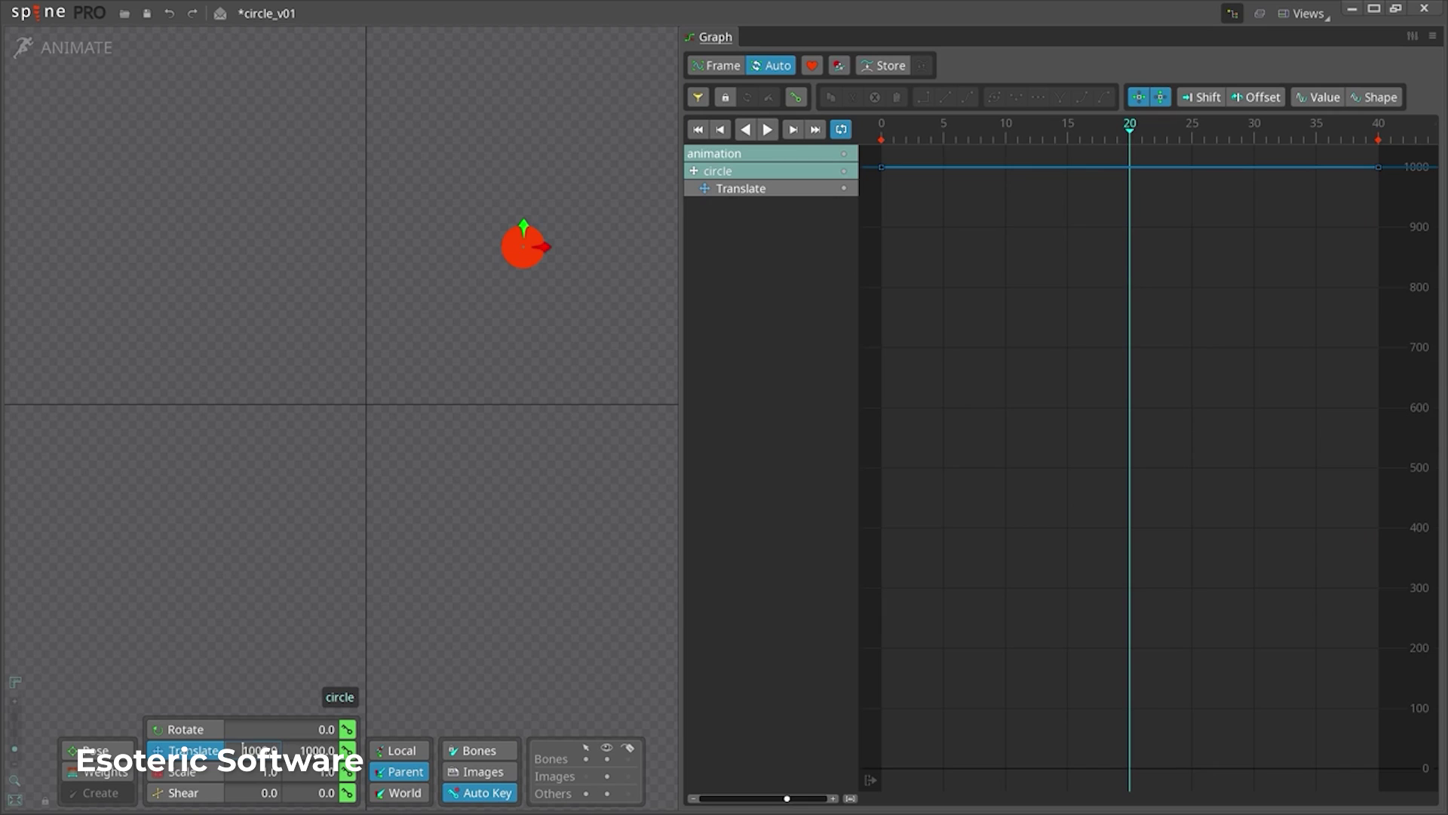
Step: Play the circle's looping translate animation and toggle the Tree view beside the graph
key("l")
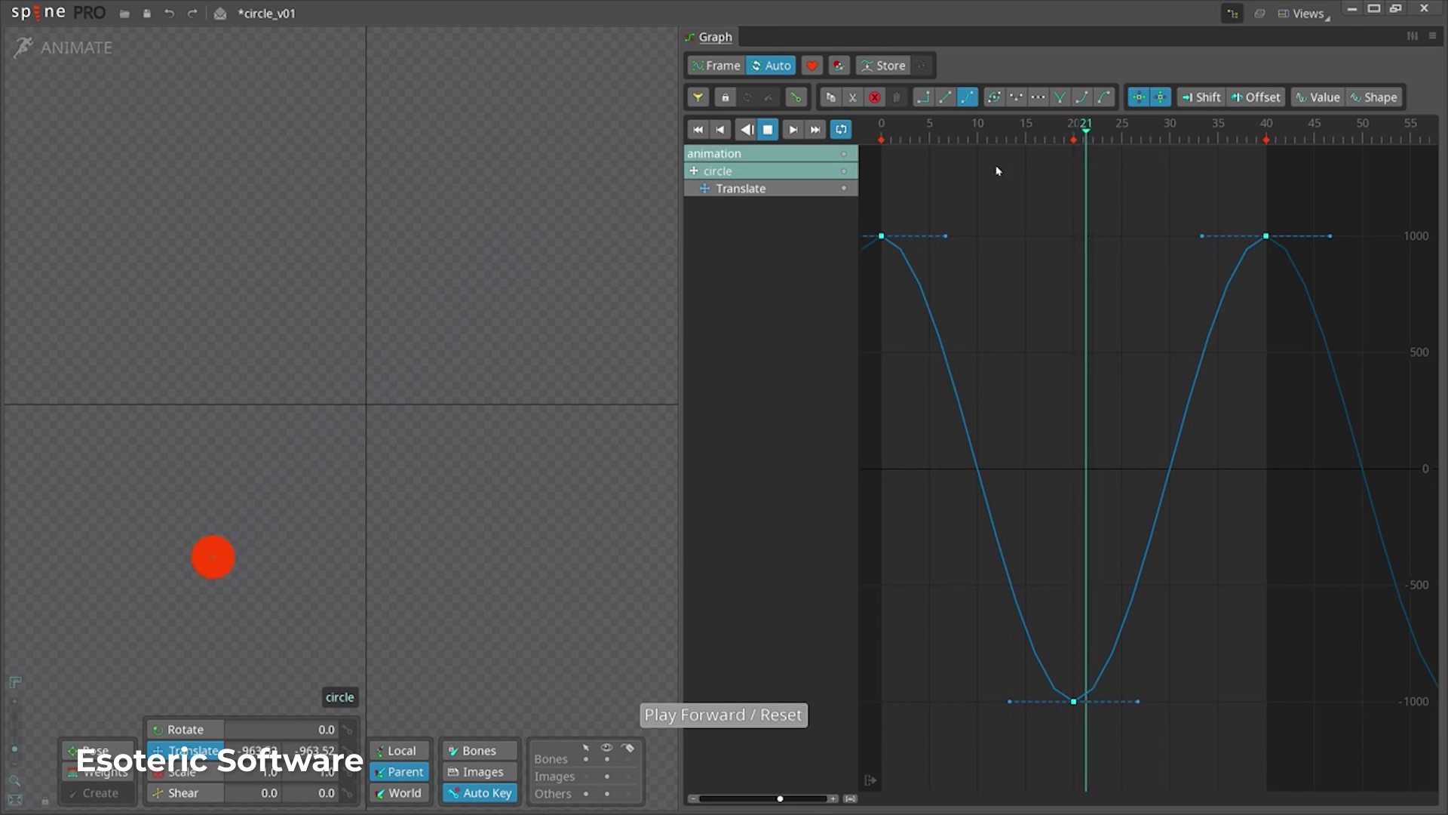
key("alt+t")
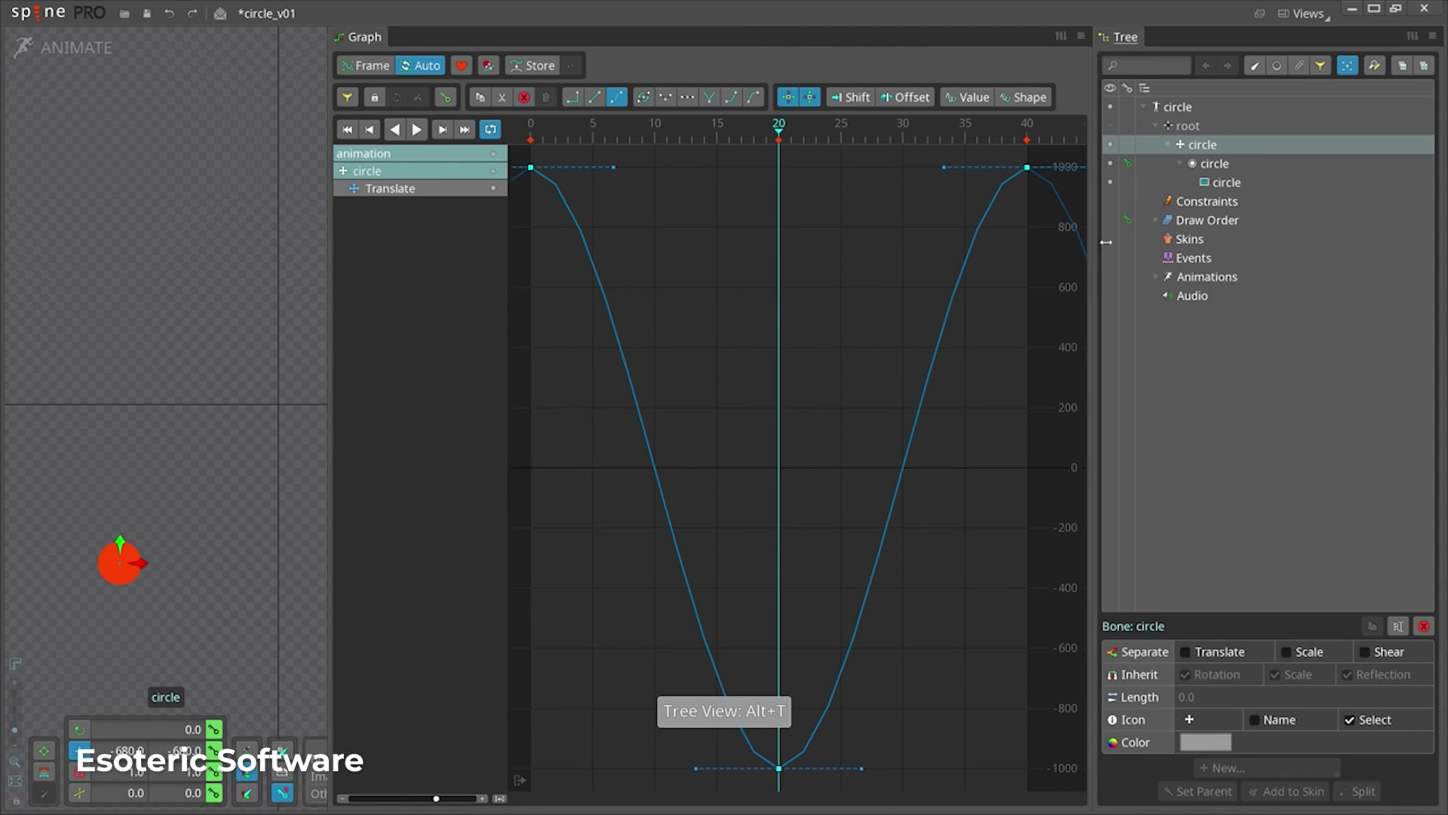
key("alt+t")
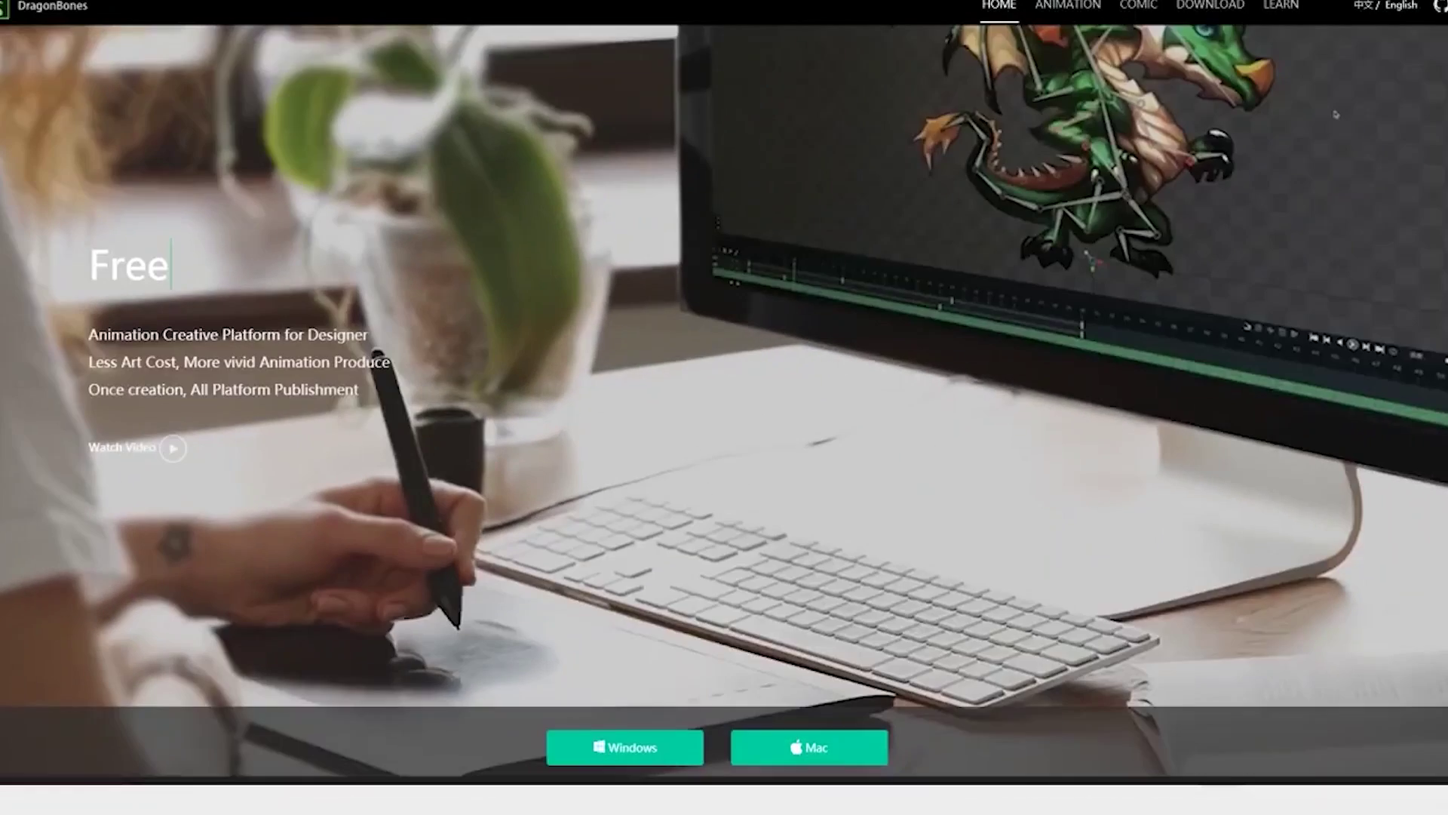
Step: Examine the animation and motion comic solutions on the DragonBones home page
scroll(724, 407, "down", 3)
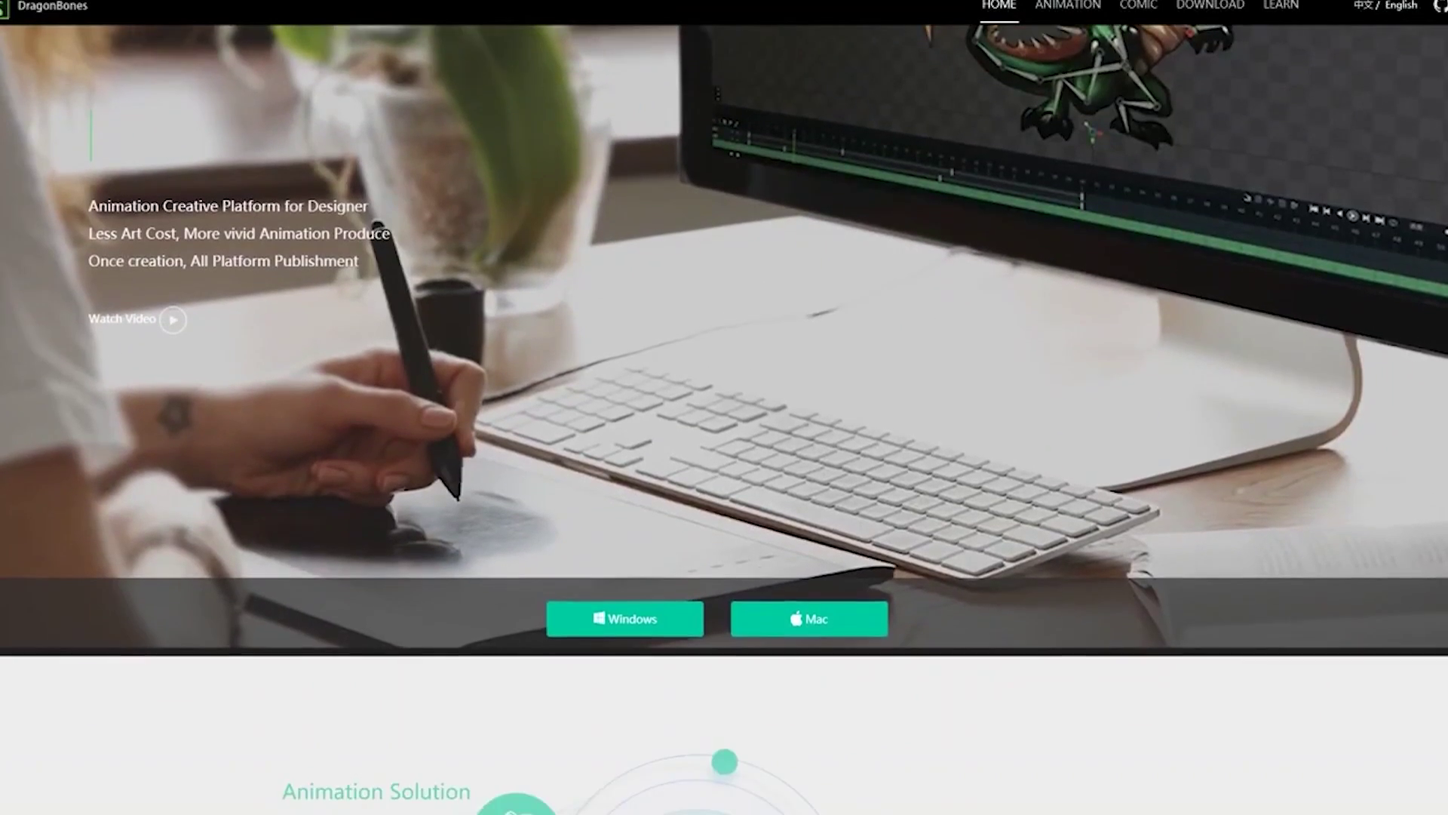
scroll(724, 407, "down", 3)
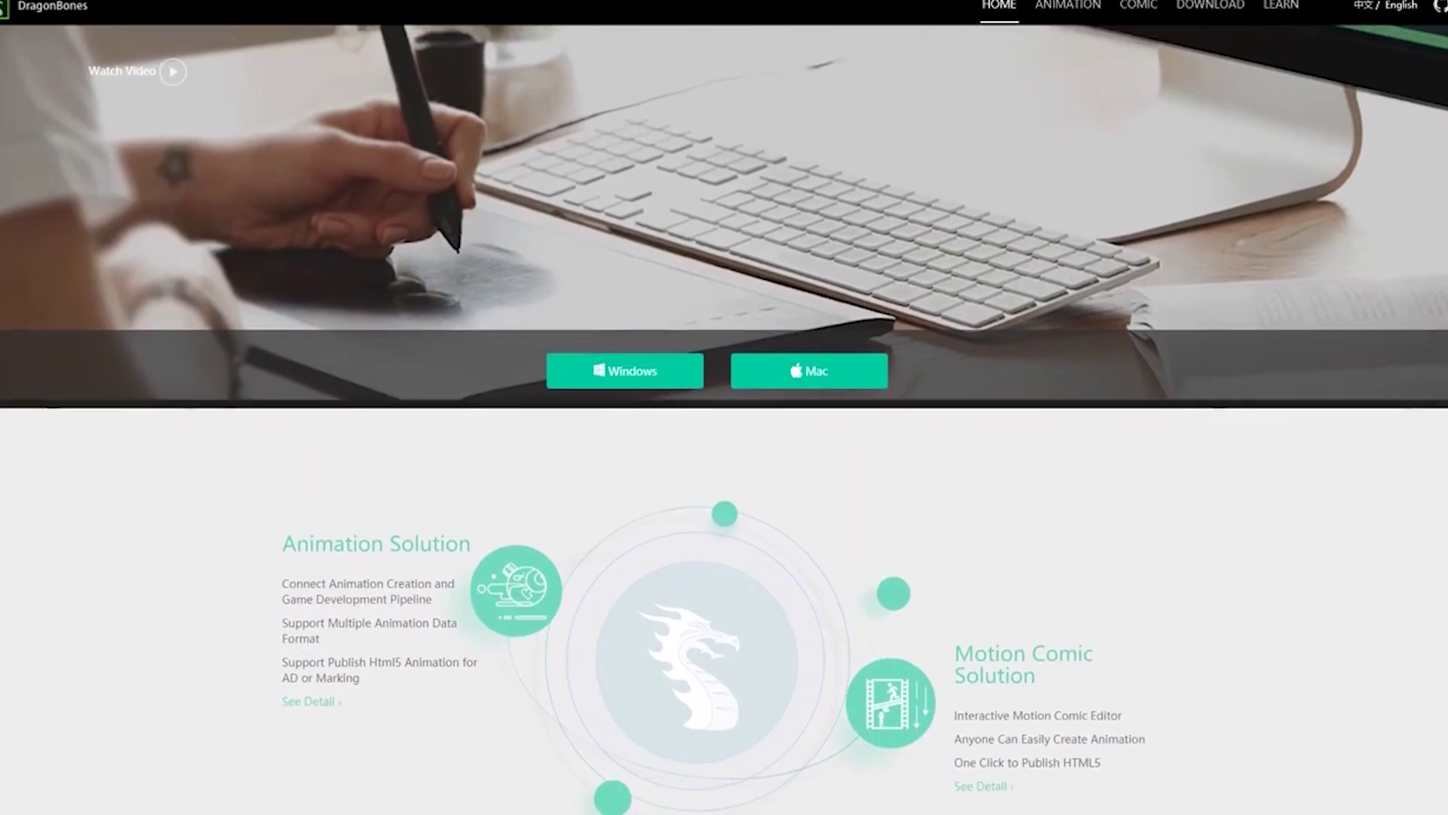
scroll(724, 408, "down", 3)
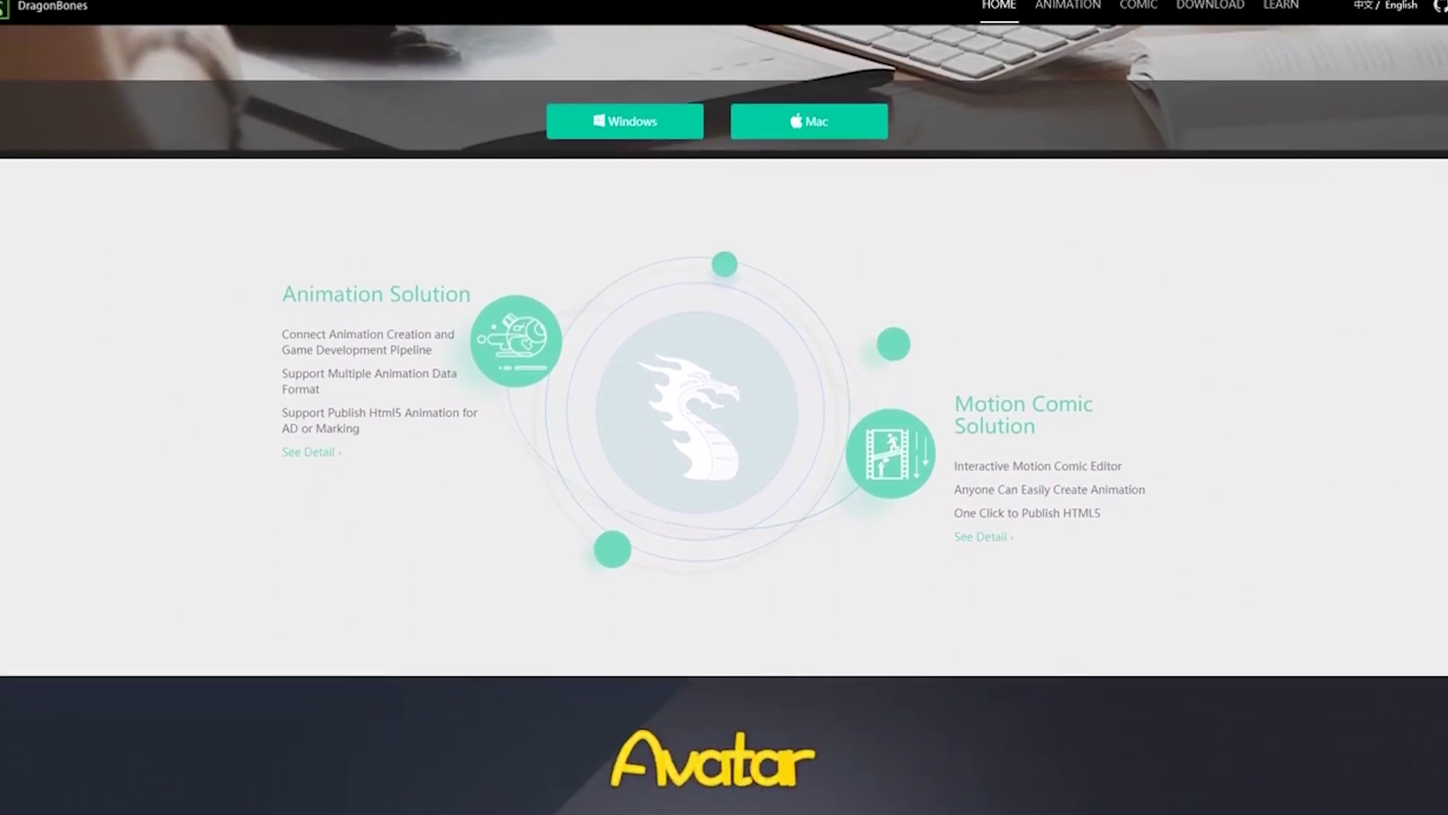
scroll(724, 407, "down", 3)
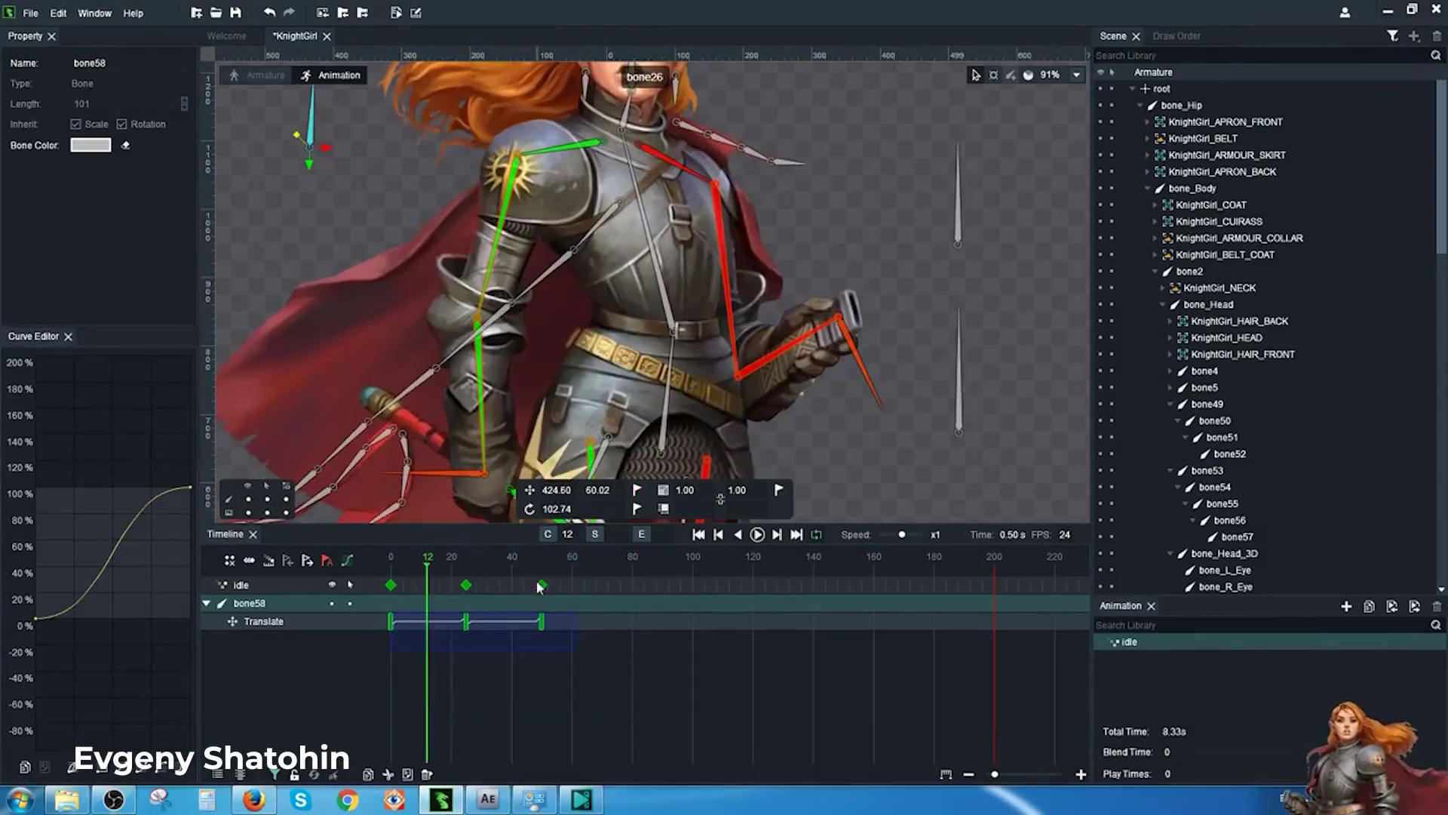
Step: Switch to DragonBones, play KnightGirl's idle animation and enlarge the viewport to show the whole character
key("space")
scroll(851, 358, "down", 5)
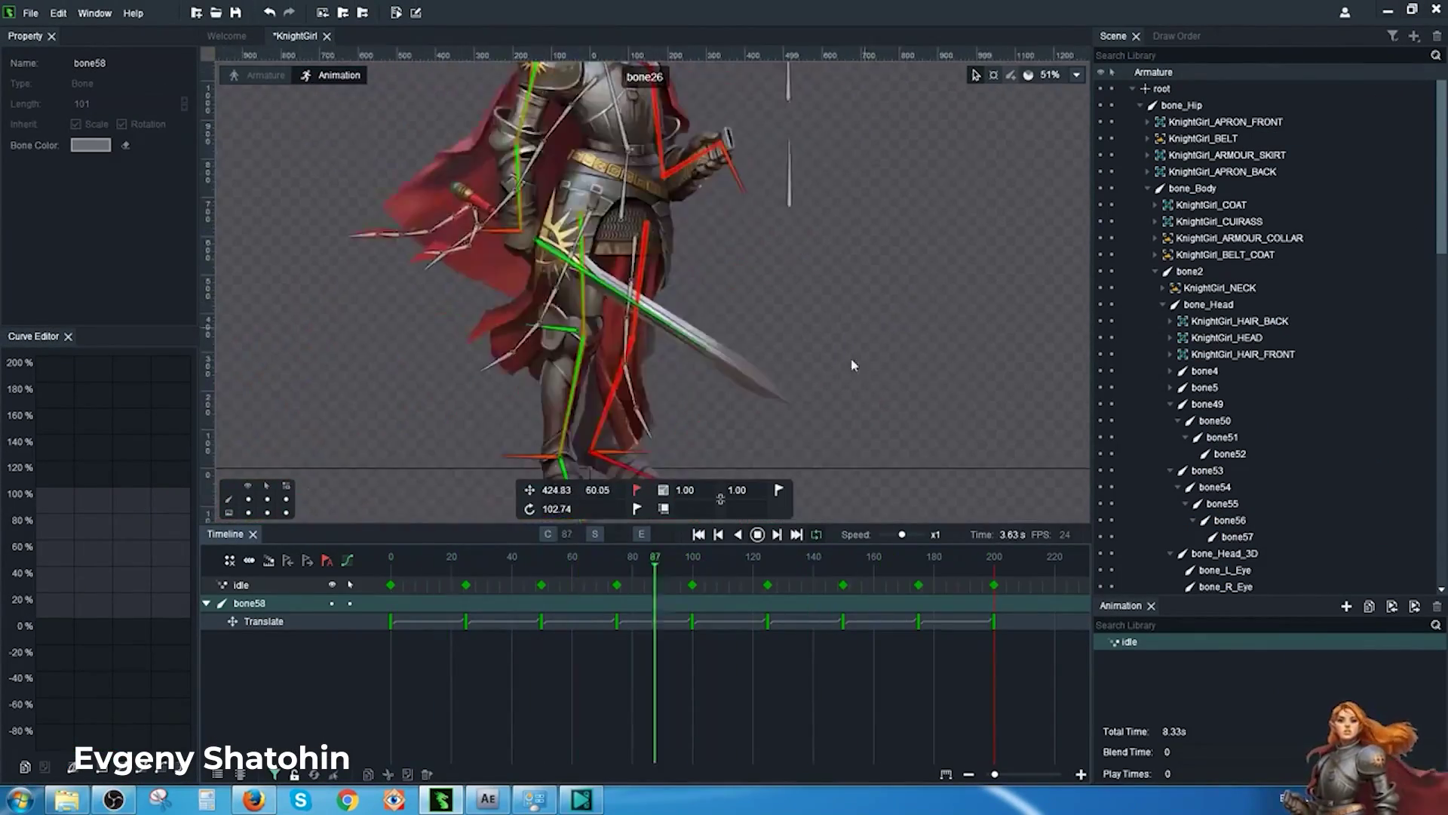
left_click_drag(419, 522, 420, 648)
scroll(539, 325, "up", 1)
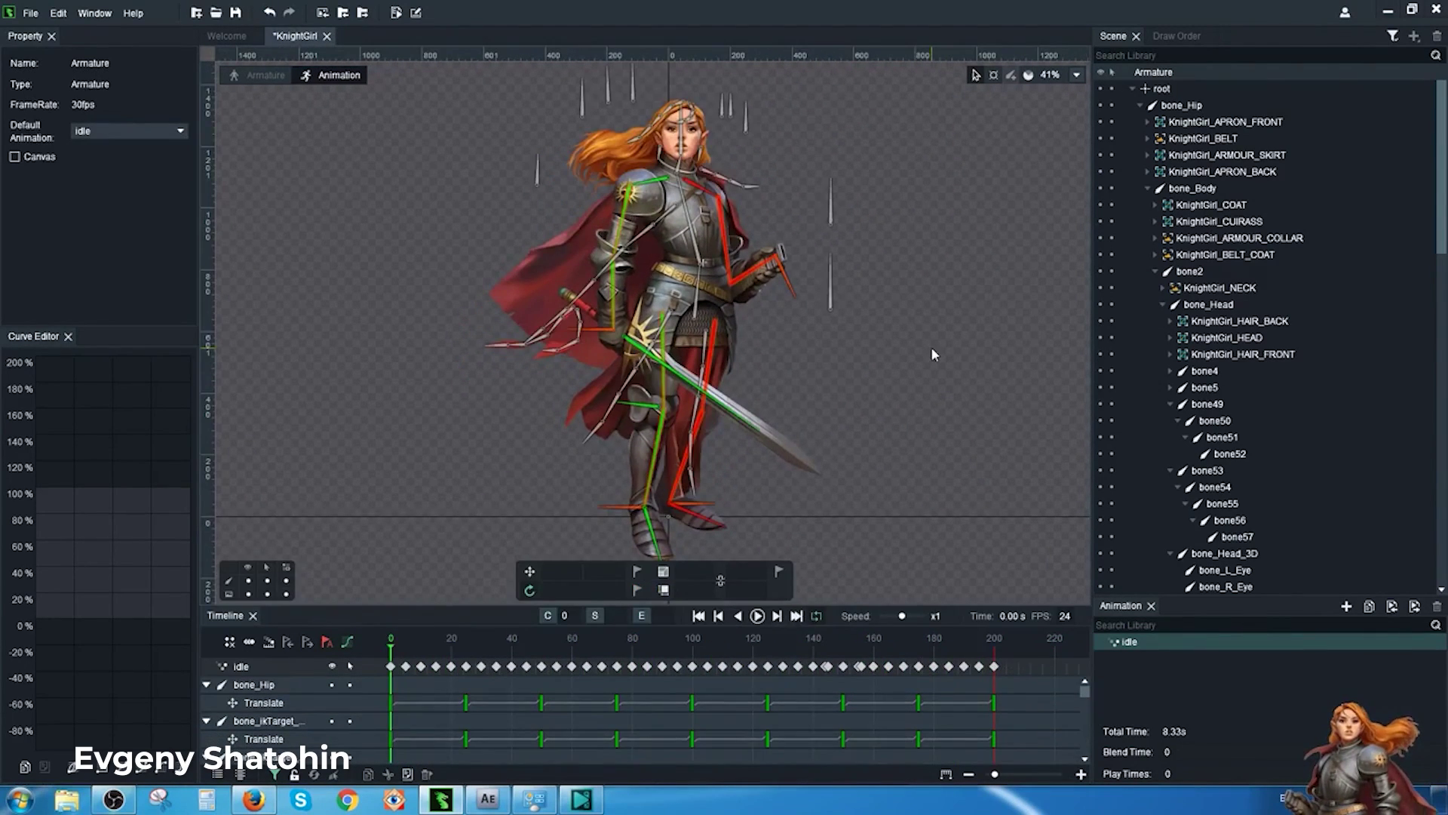
key("space")
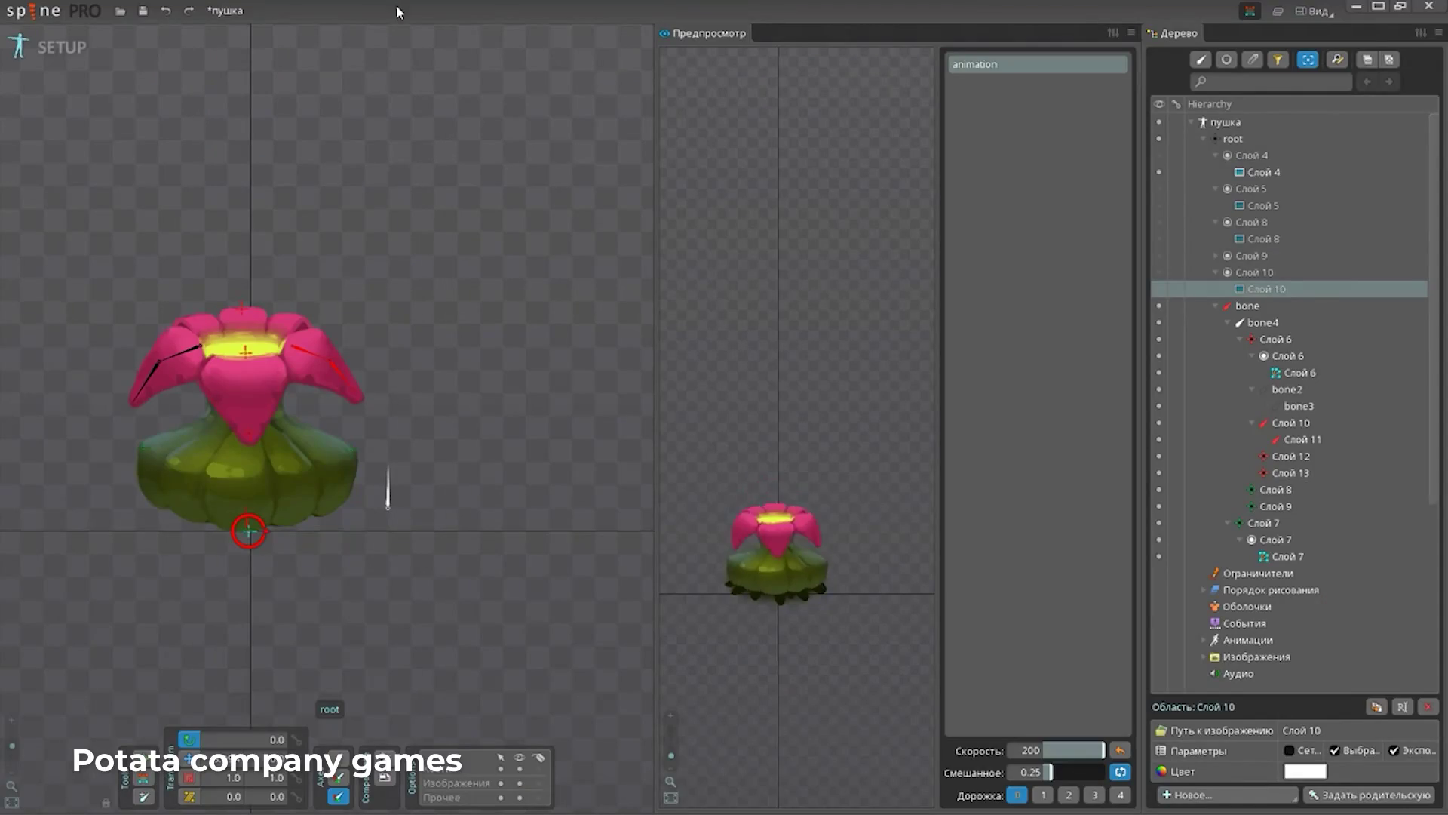
Step: Switch from Spine to Unity and inspect the character and spiked ball in the stone_location scene
left_click(1379, 8)
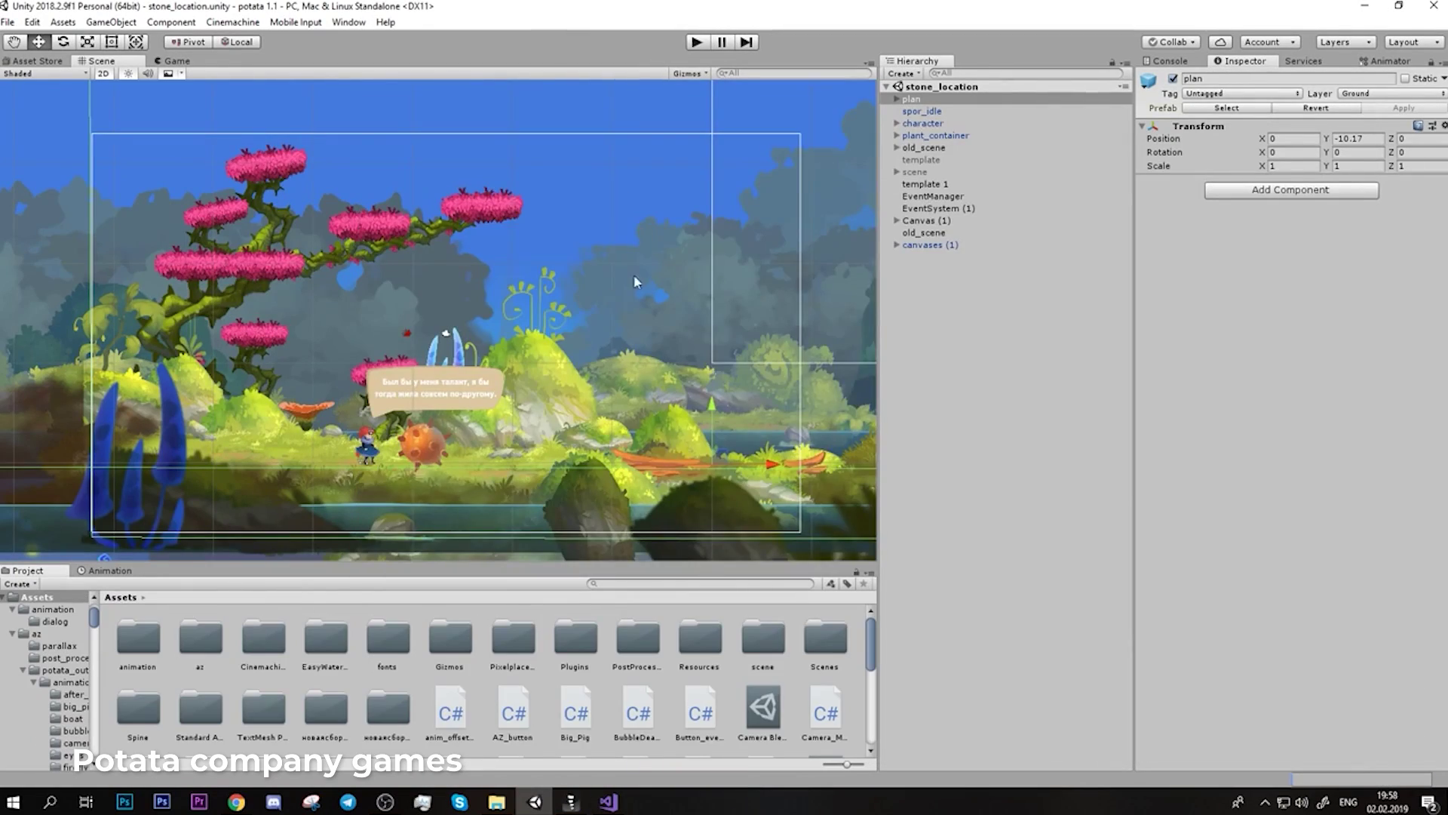
scroll(614, 264, "up", 5)
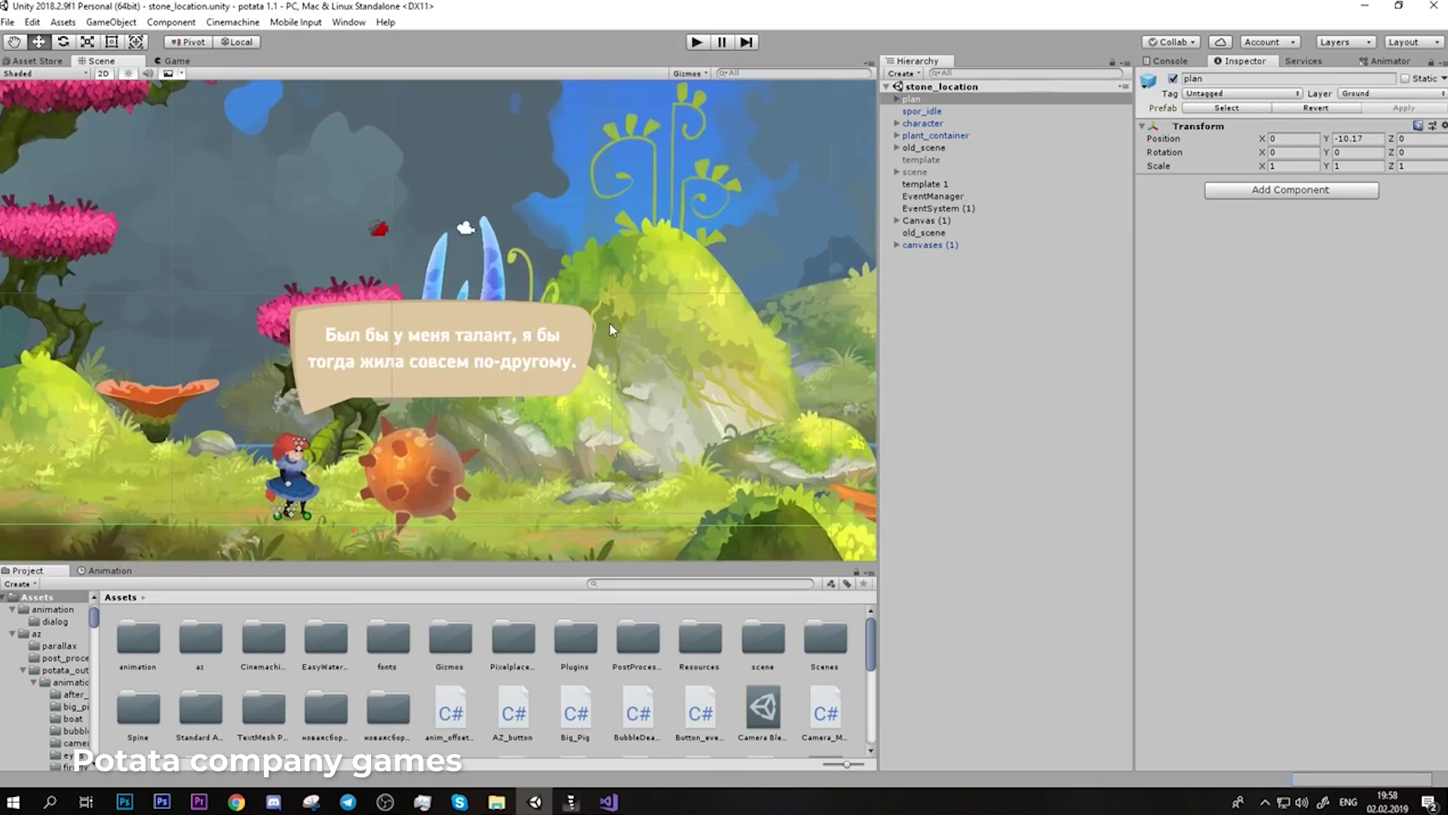
scroll(611, 330, "down", 5)
scroll(611, 457, "up", 1)
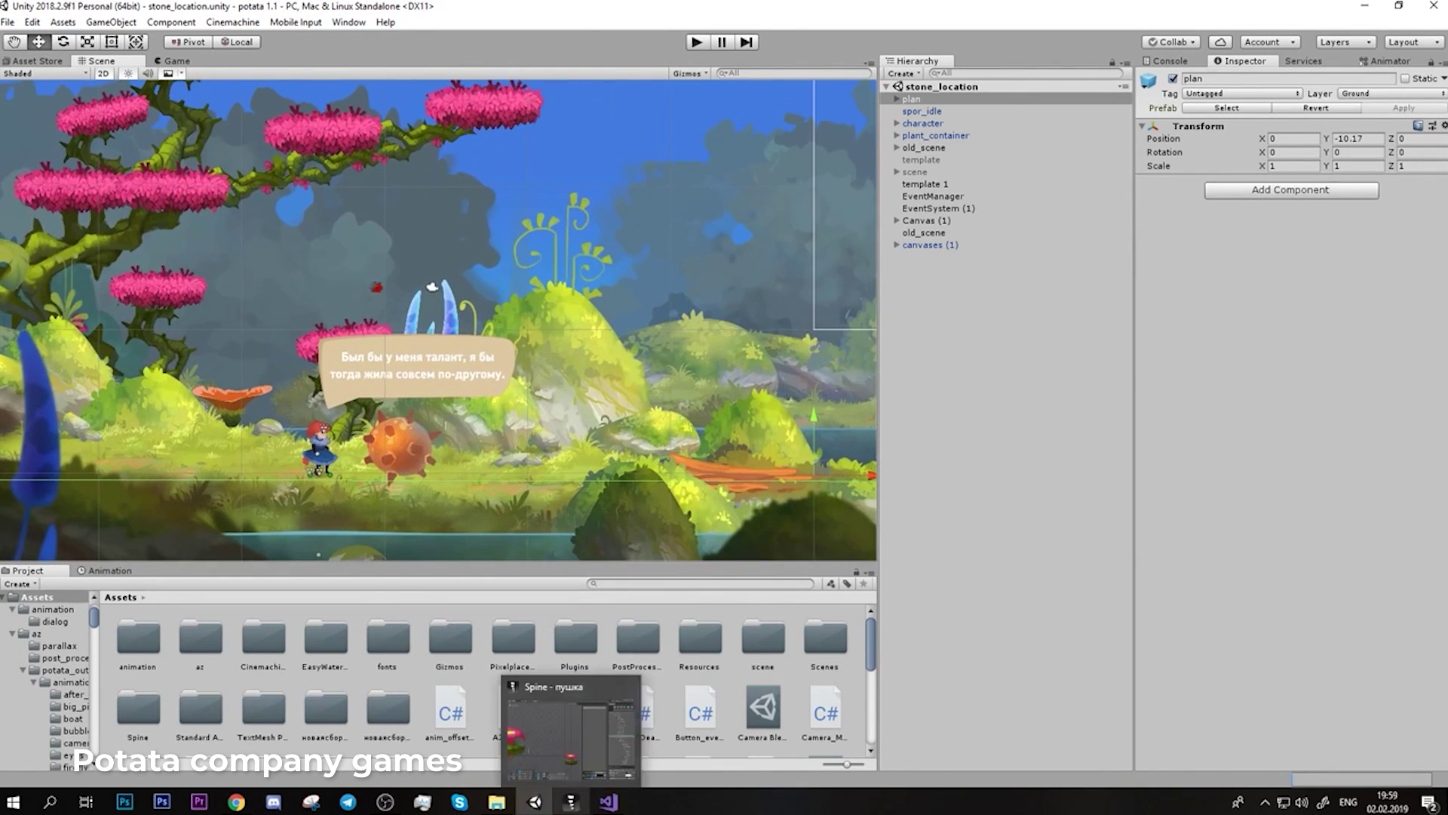
Step: Switch back to Spine, open the export of the пушка skeleton and browse for its output folder
left_click(571, 801)
left_click(218, 44)
left_click(249, 217)
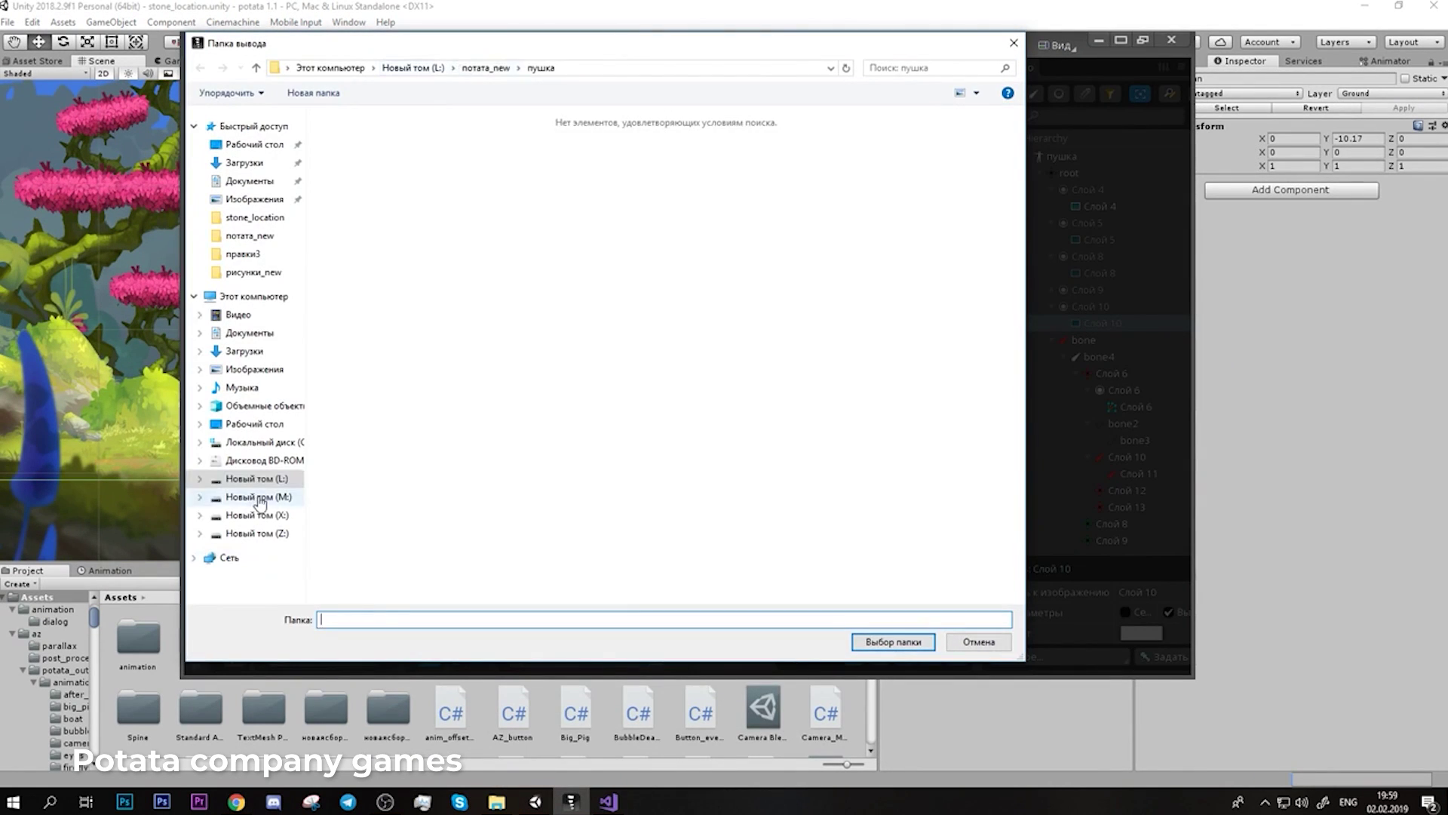
double_click(357, 296)
double_click(359, 144)
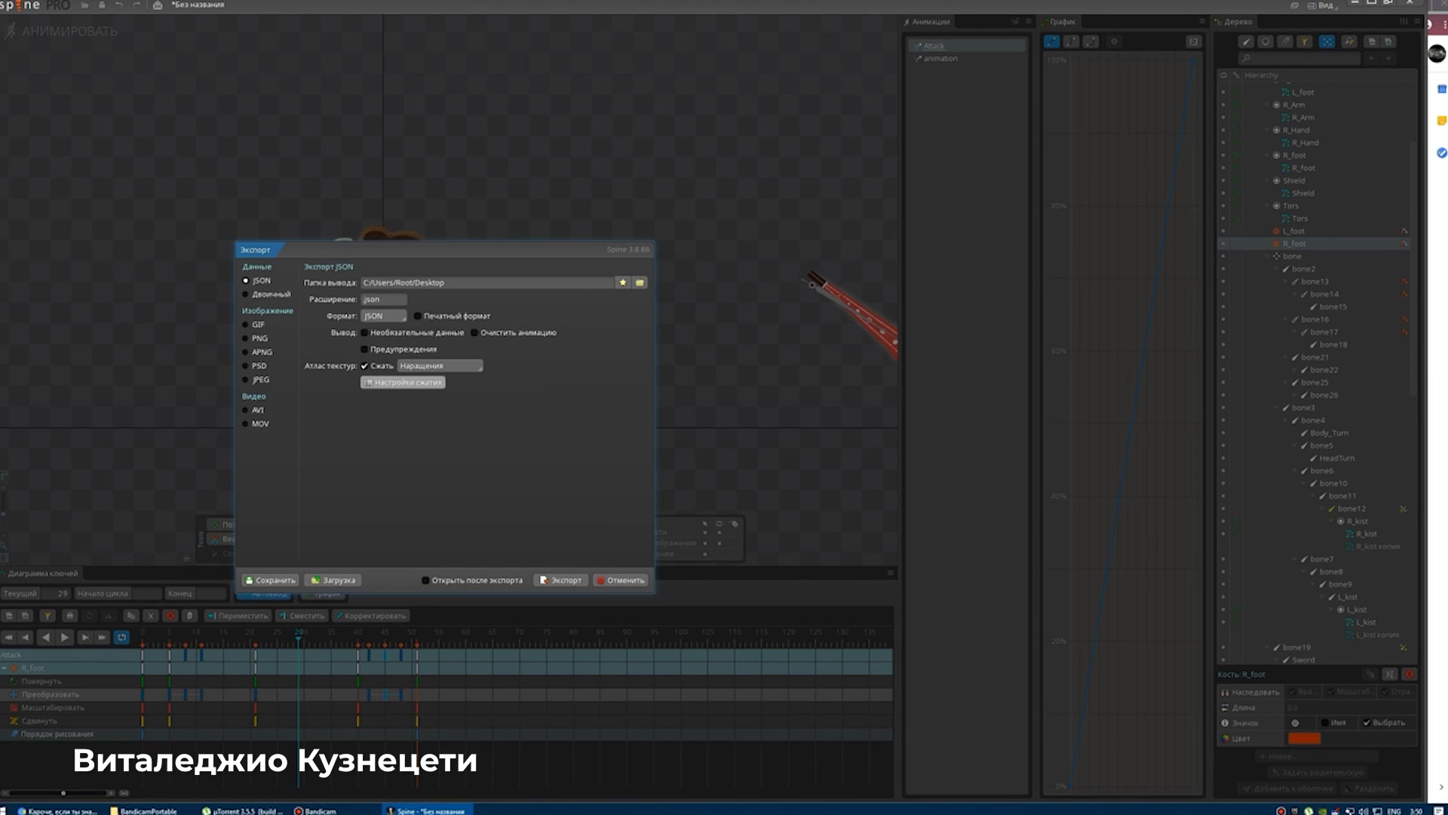
Step: Check the texture packer settings and export the armoured character as JSON with a packed atlas to the Desktop
left_click(403, 382)
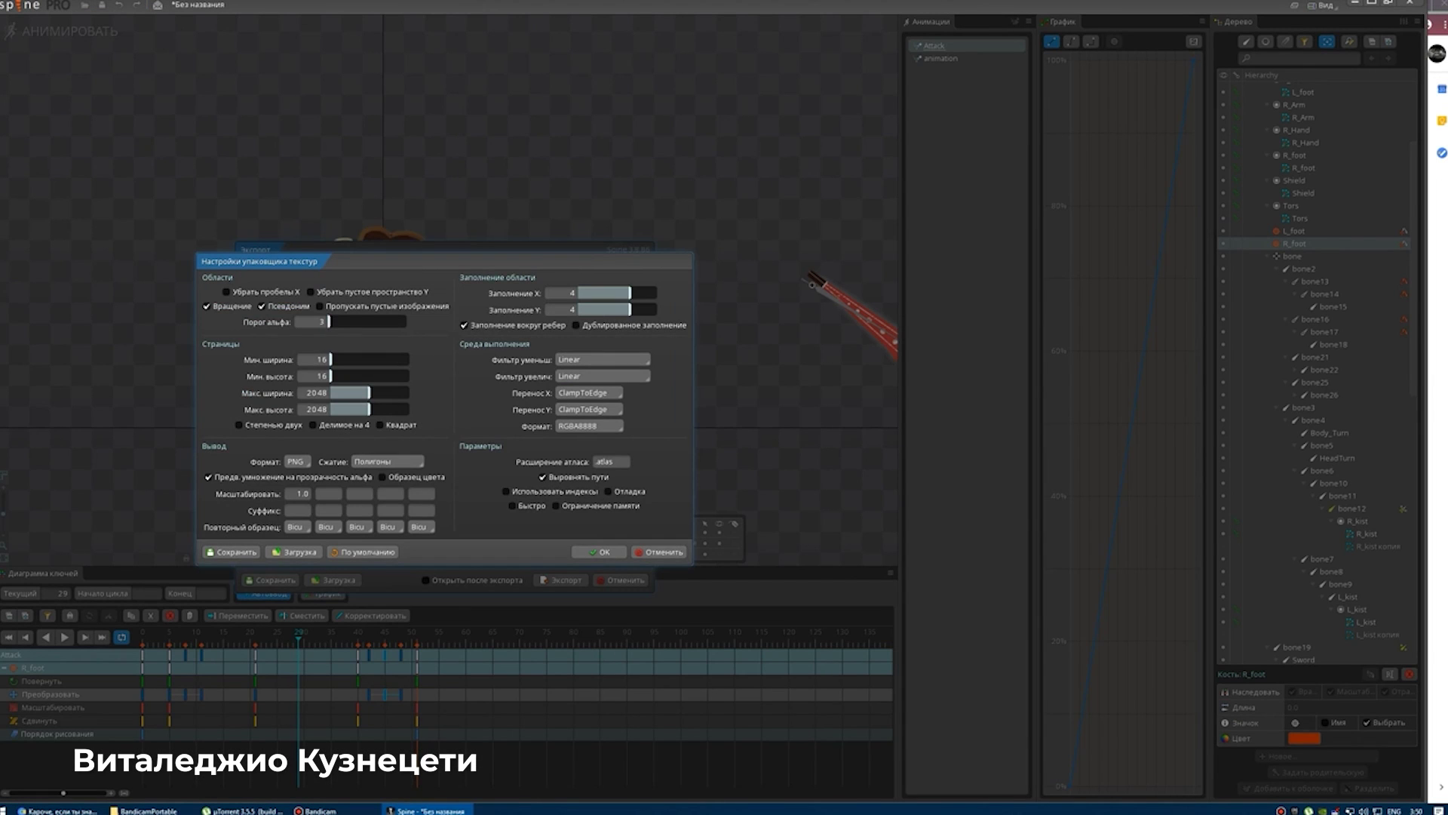
key("Escape")
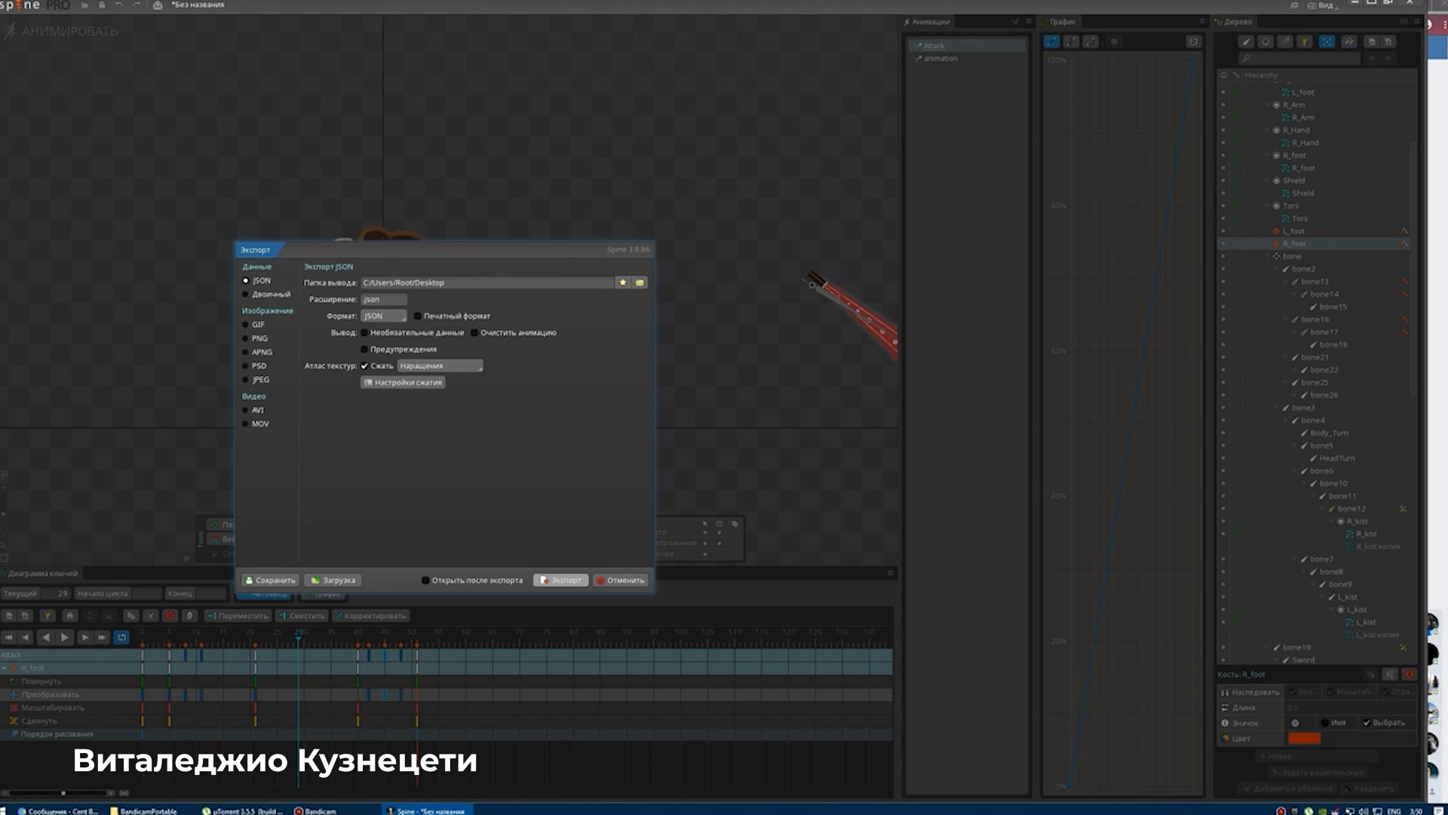
left_click(561, 579)
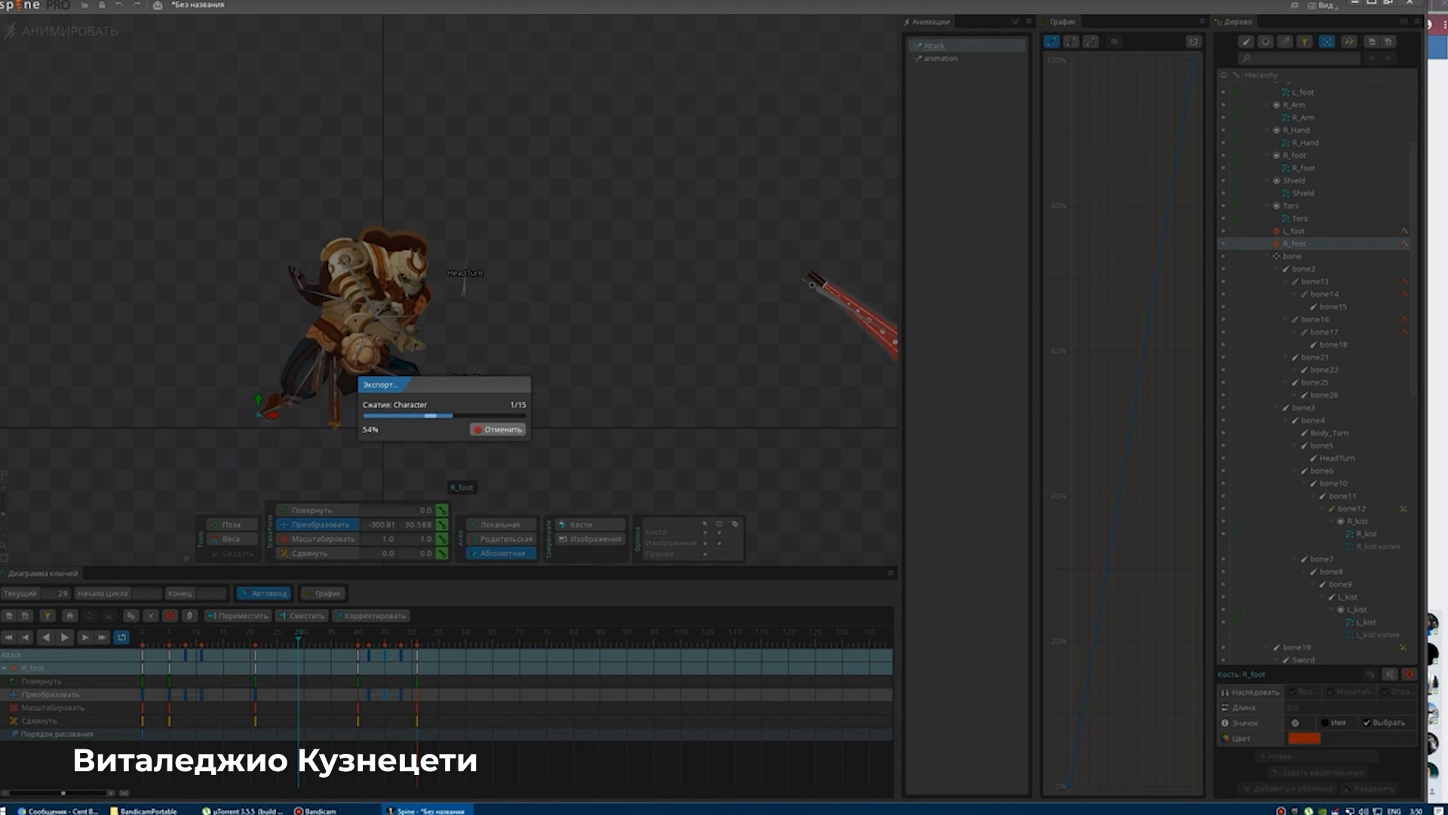